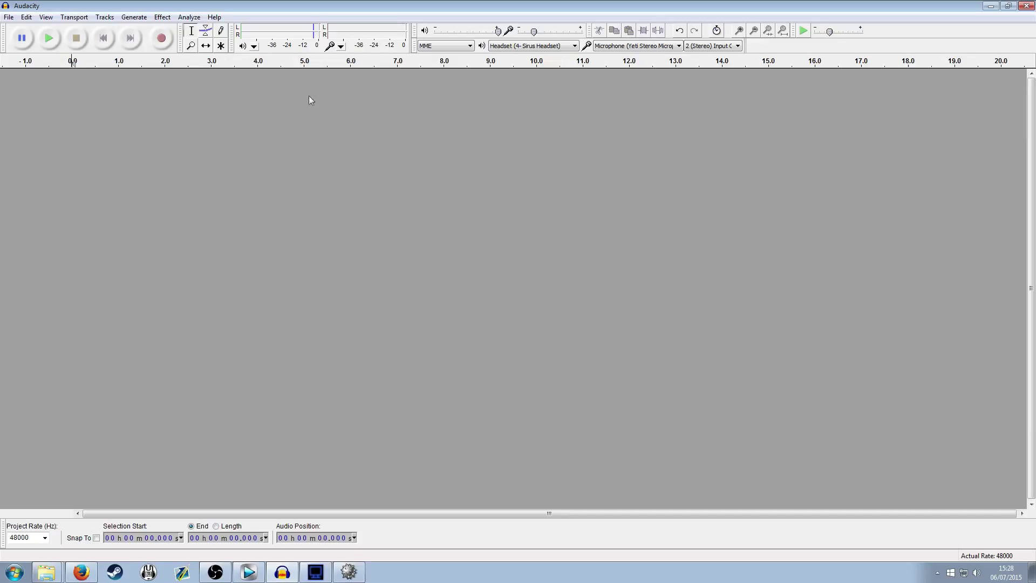
Step: Record a roughly 16-second voice take in Audacity and play it back to review it
click(165, 39)
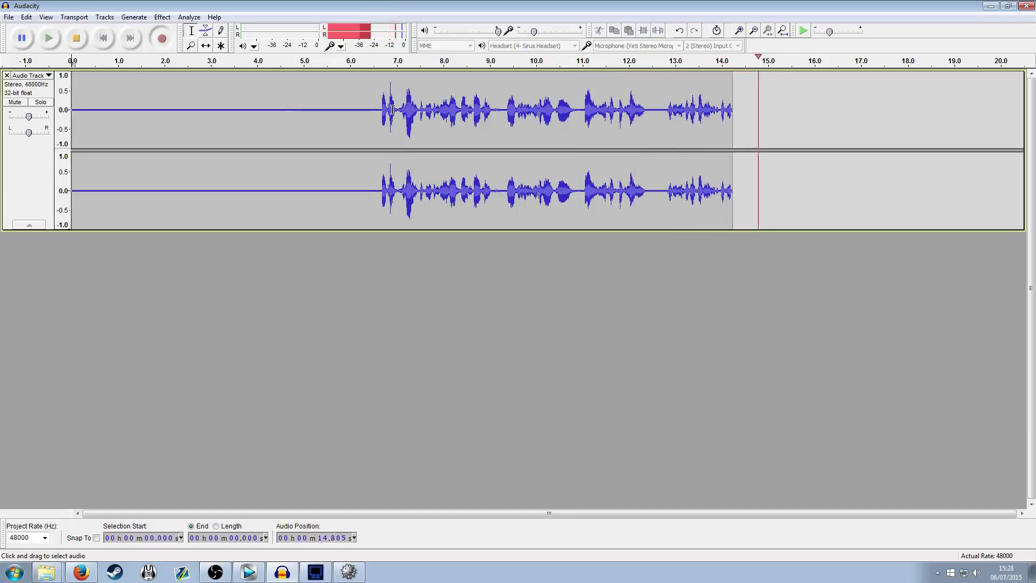
click(76, 38)
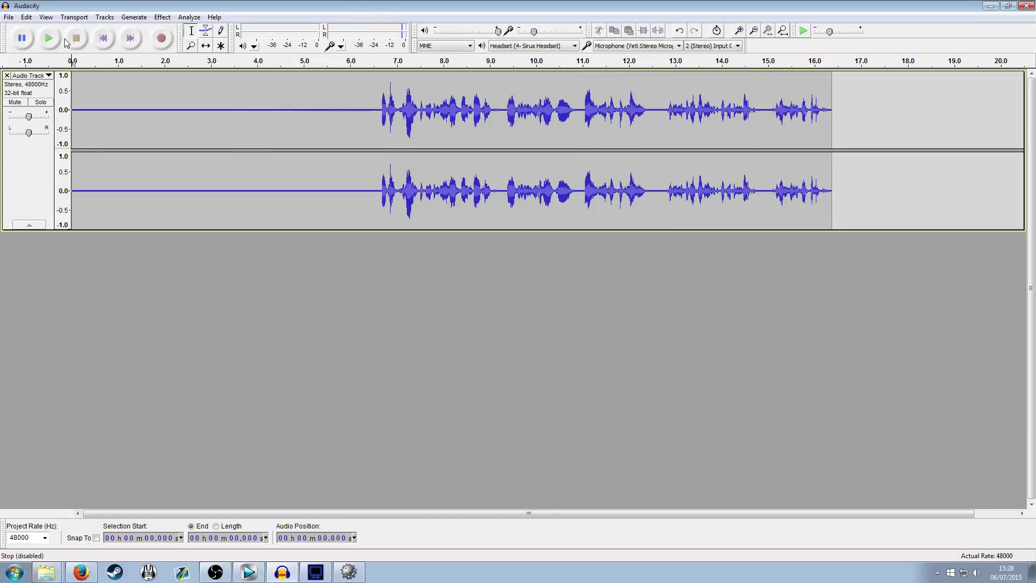
click(48, 38)
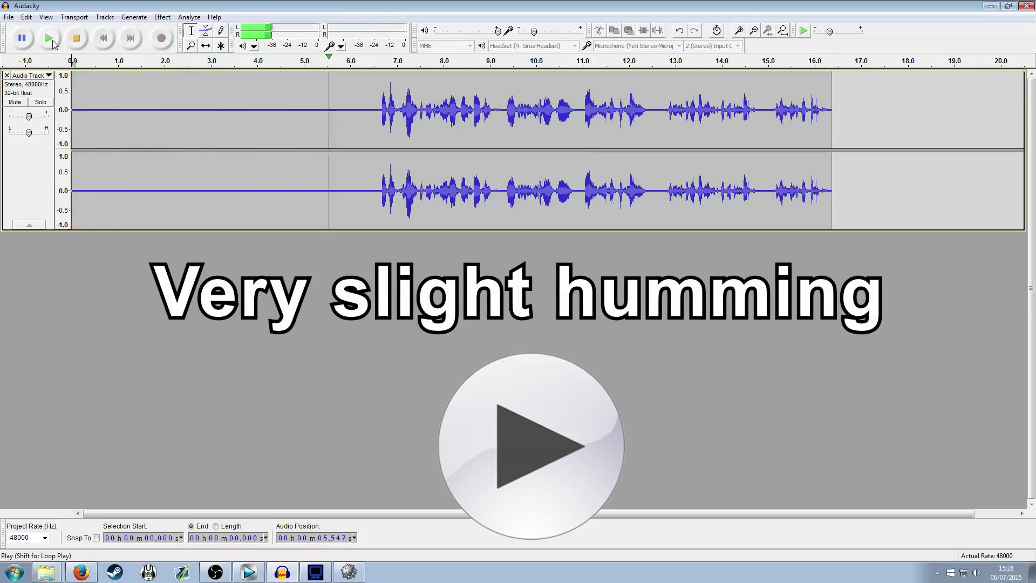
click(81, 39)
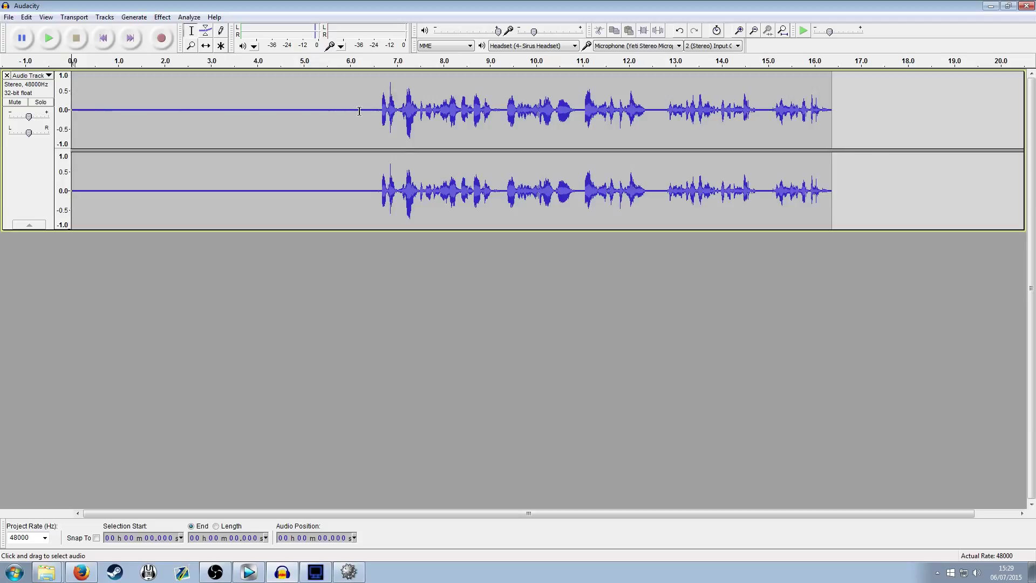
Step: Select the silent first ~6.5 seconds and capture it as the Noise Removal noise profile
drag(372, 113, 63, 111)
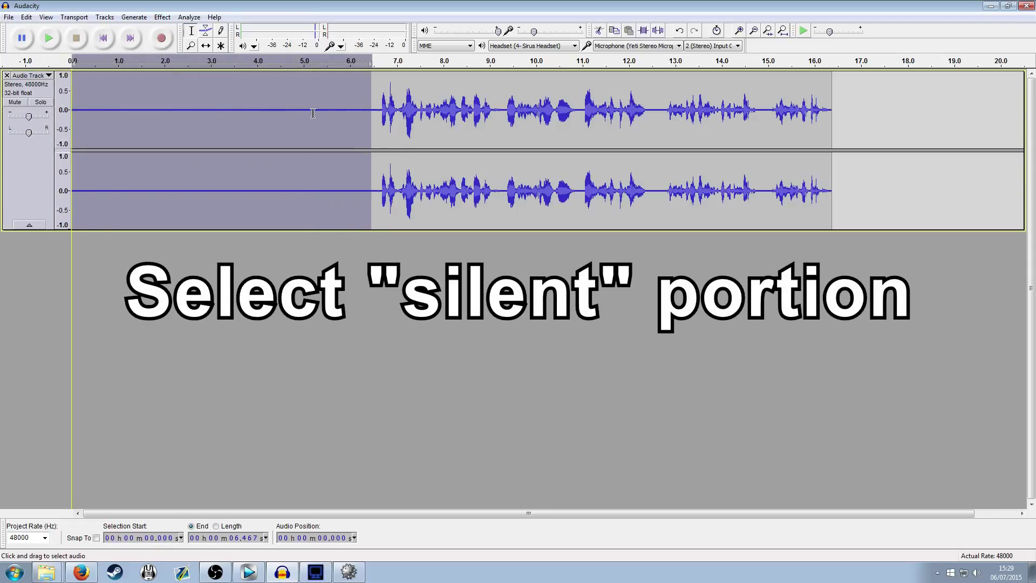
click(162, 17)
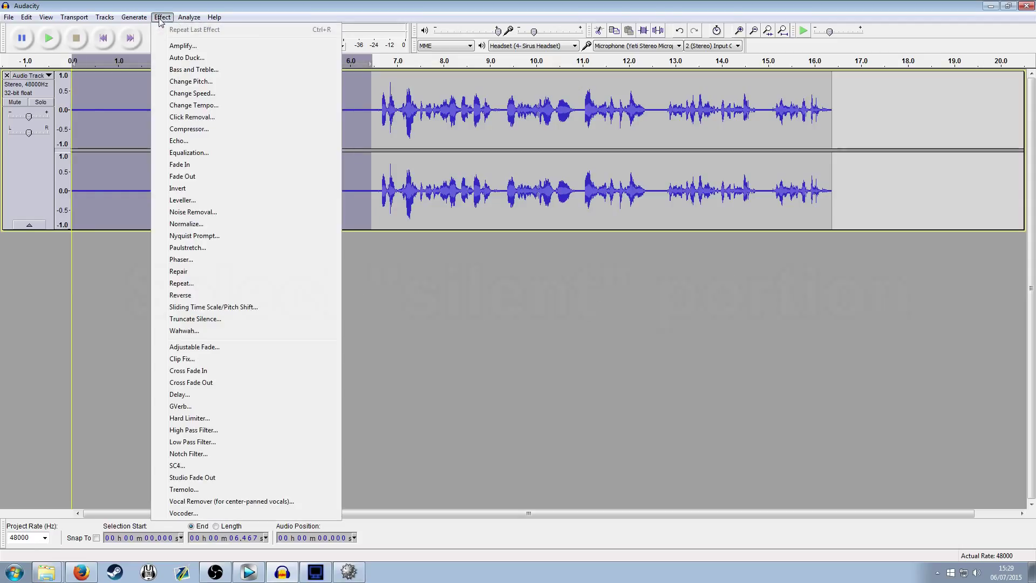
click(224, 212)
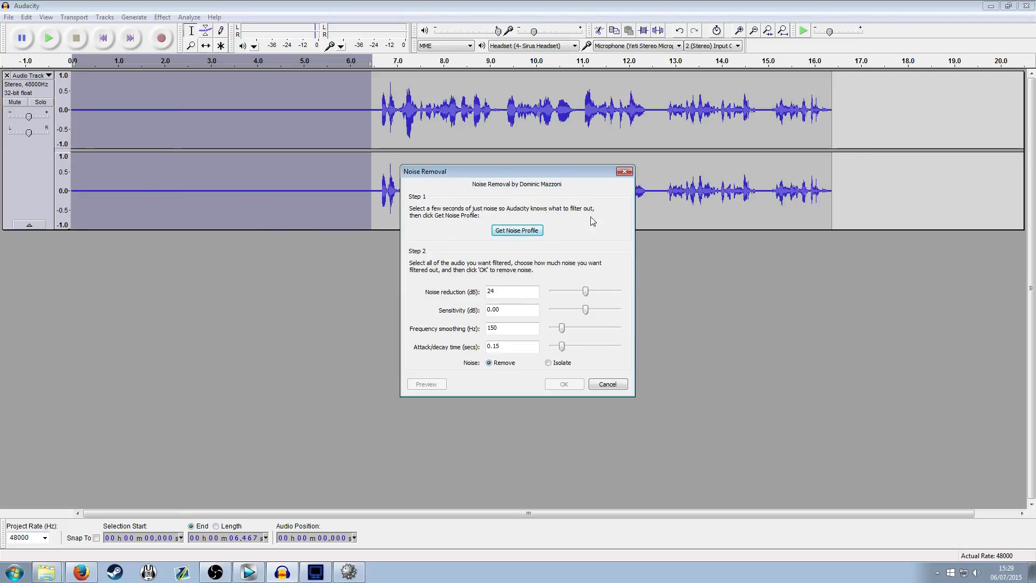
click(532, 228)
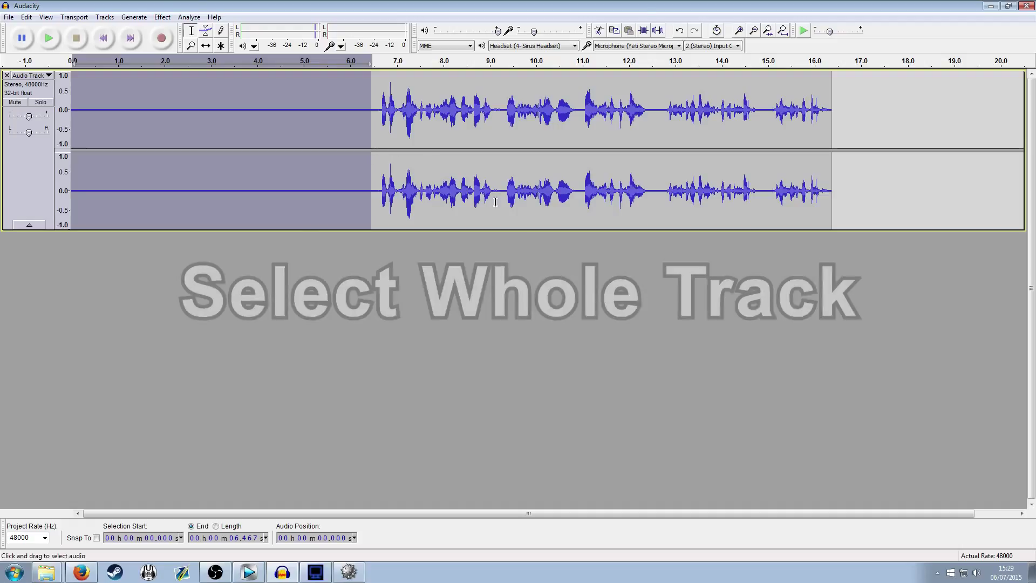
Step: Select the whole track and apply Noise Removal to it
click(326, 144)
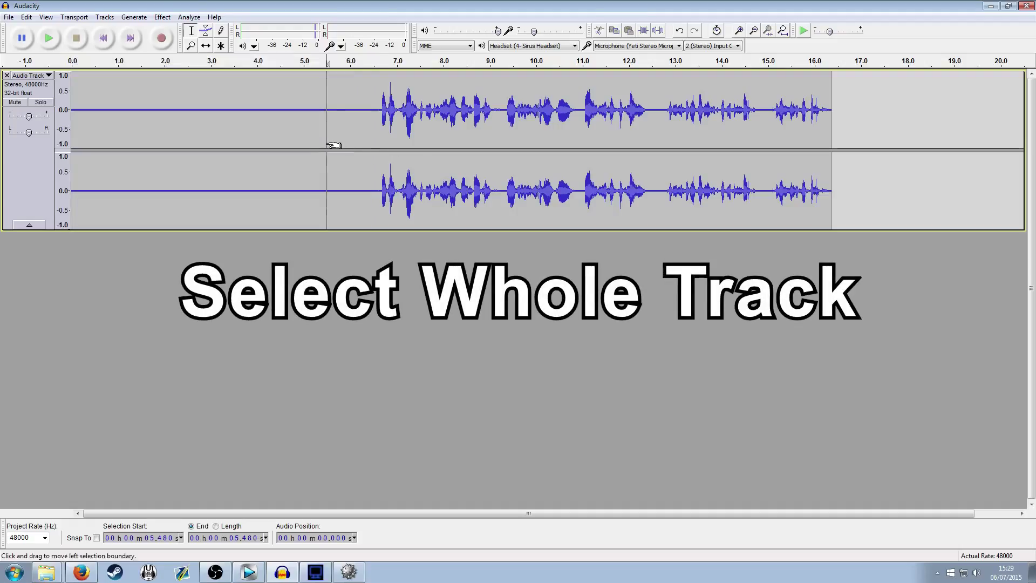
key(ctrl+a)
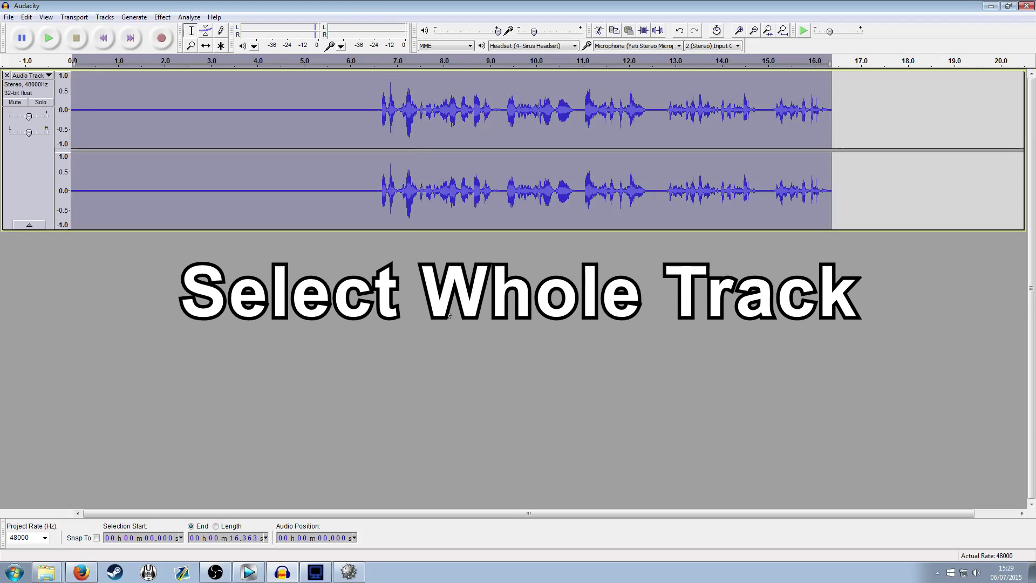
click(163, 17)
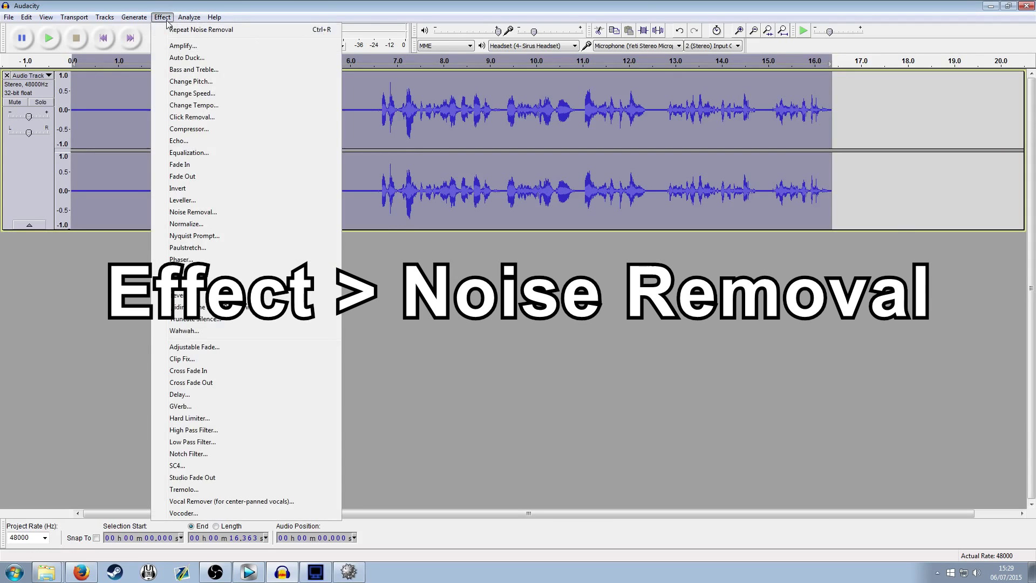
click(217, 214)
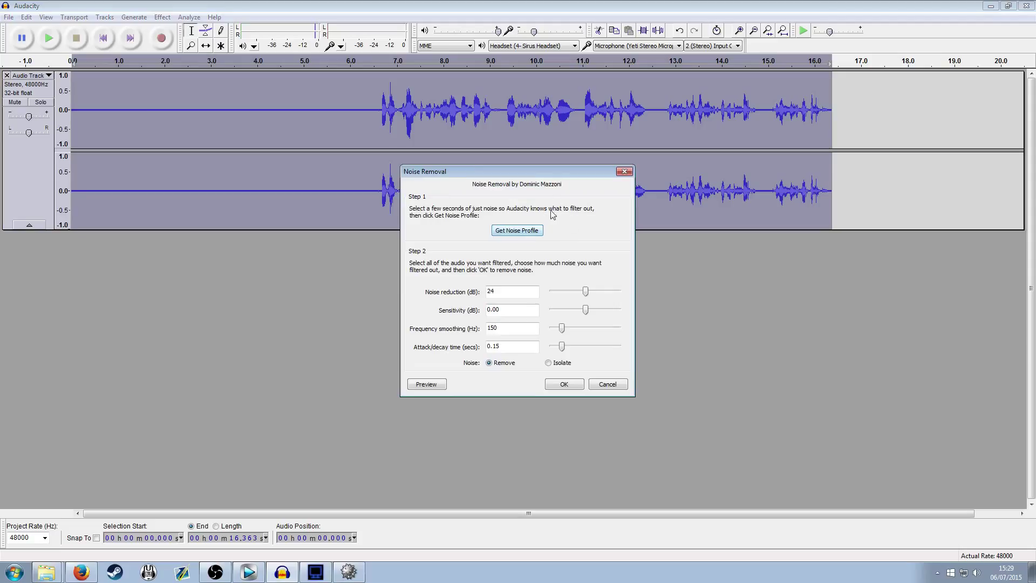
click(563, 384)
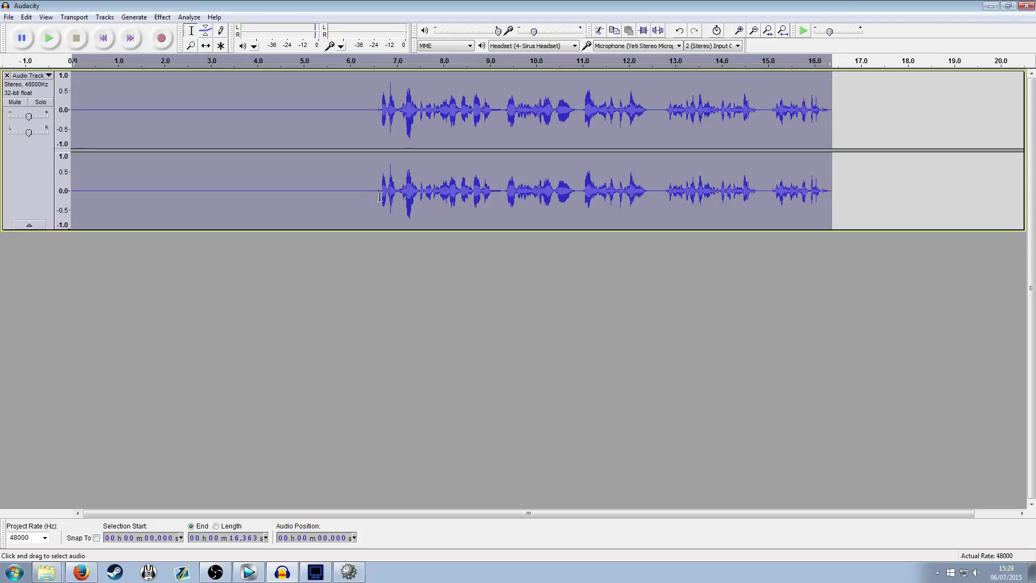
Step: Play the cleaned recording from about 1.8 seconds to check the result
click(338, 209)
drag(359, 203, 247, 209)
click(326, 197)
click(154, 208)
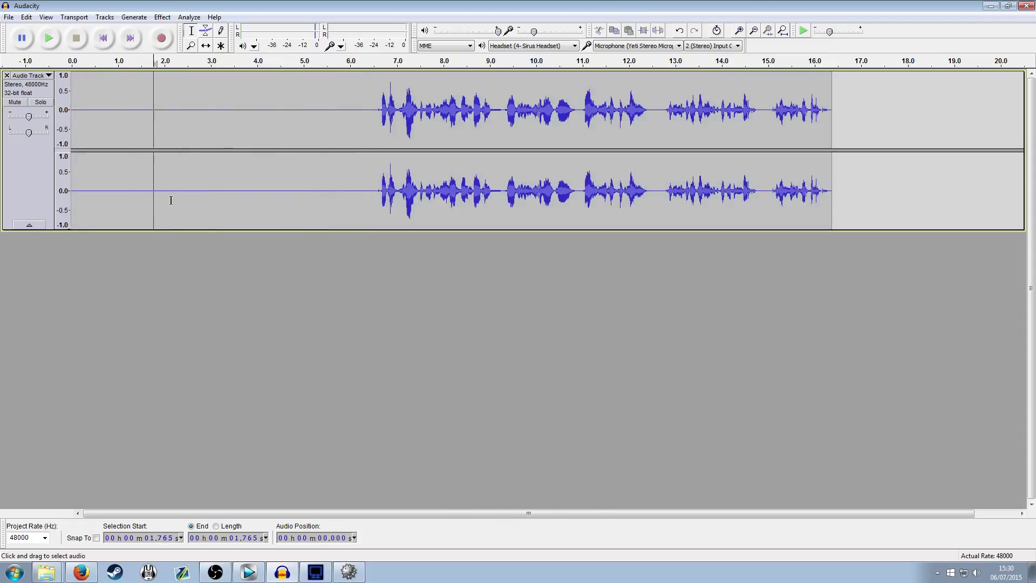
key(space)
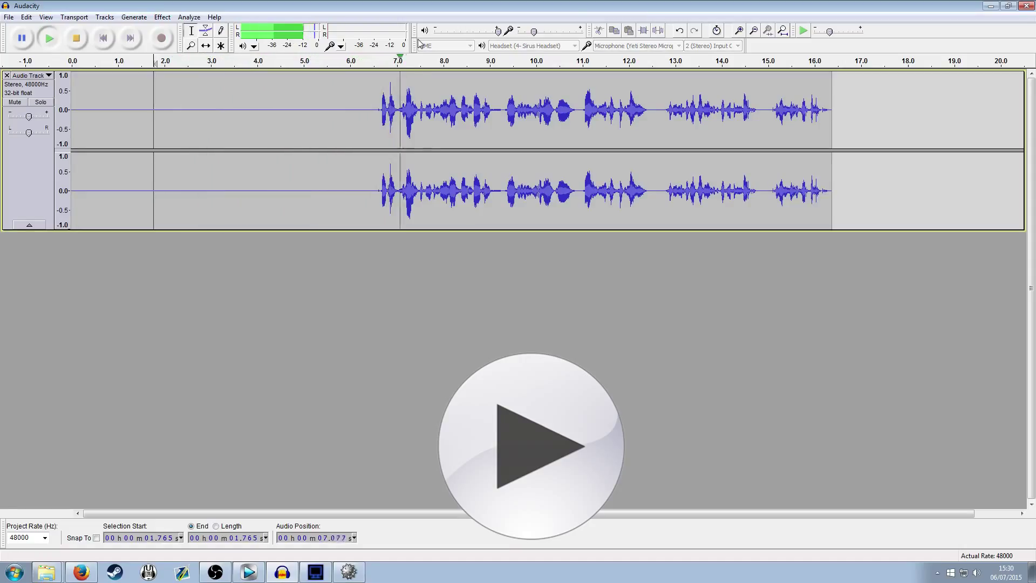
key(space)
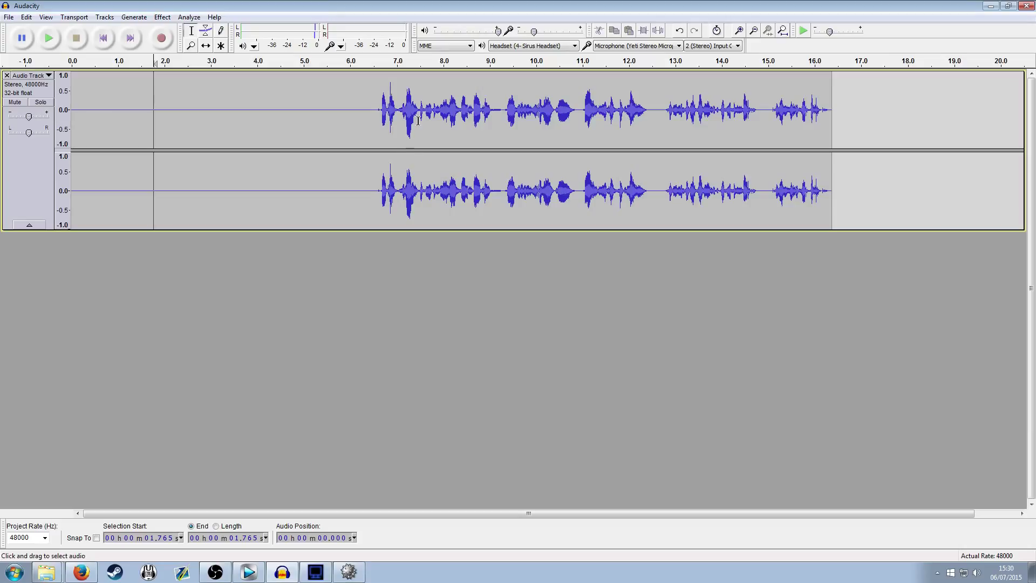
Step: Preview the voice audio from about 8 seconds
click(442, 111)
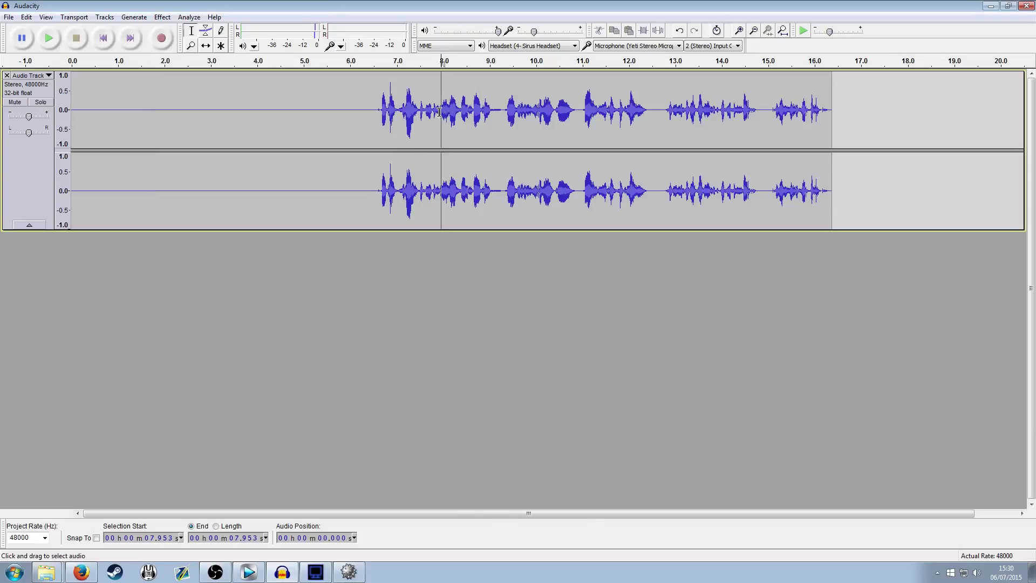
key(space)
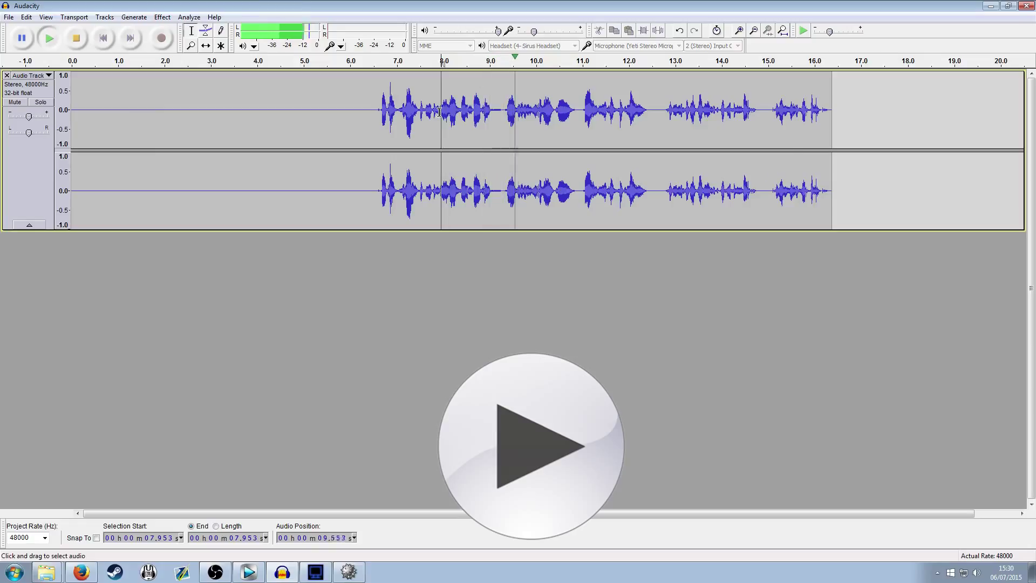
key(space)
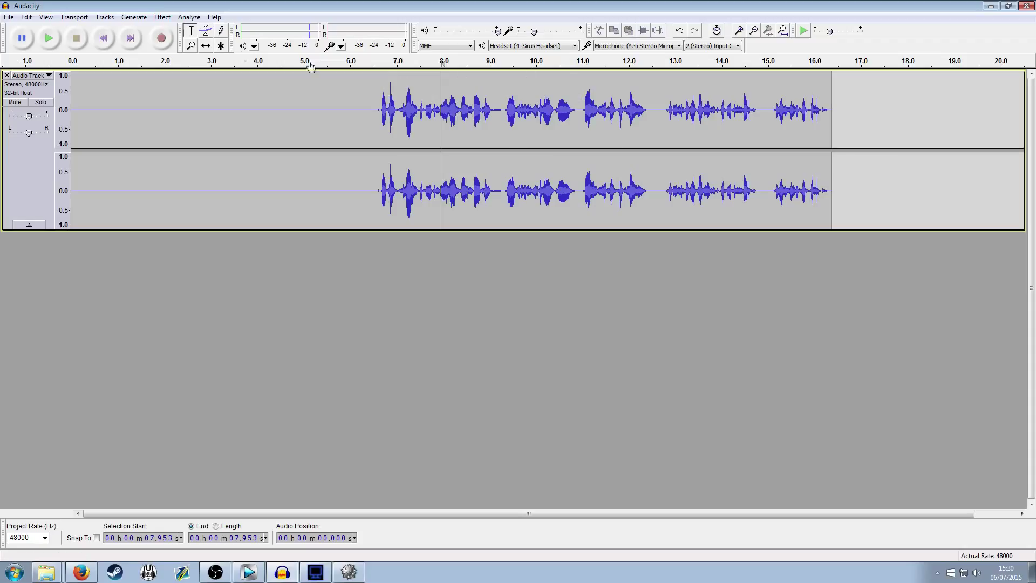
click(260, 99)
Step: Compress the whole voice clip with -12 dB threshold, 2:1 ratio and make-up gain
double_click(353, 105)
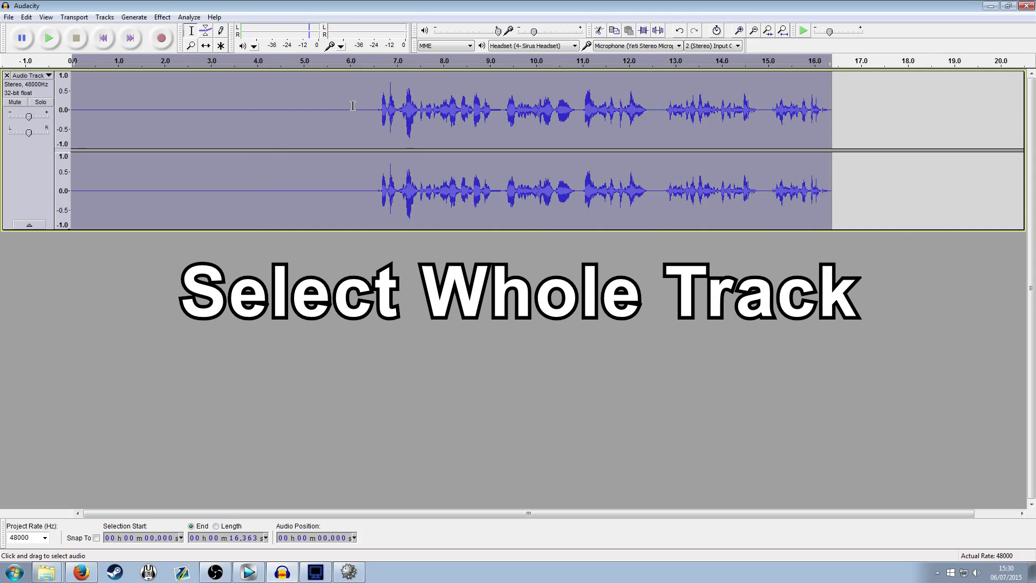
click(162, 17)
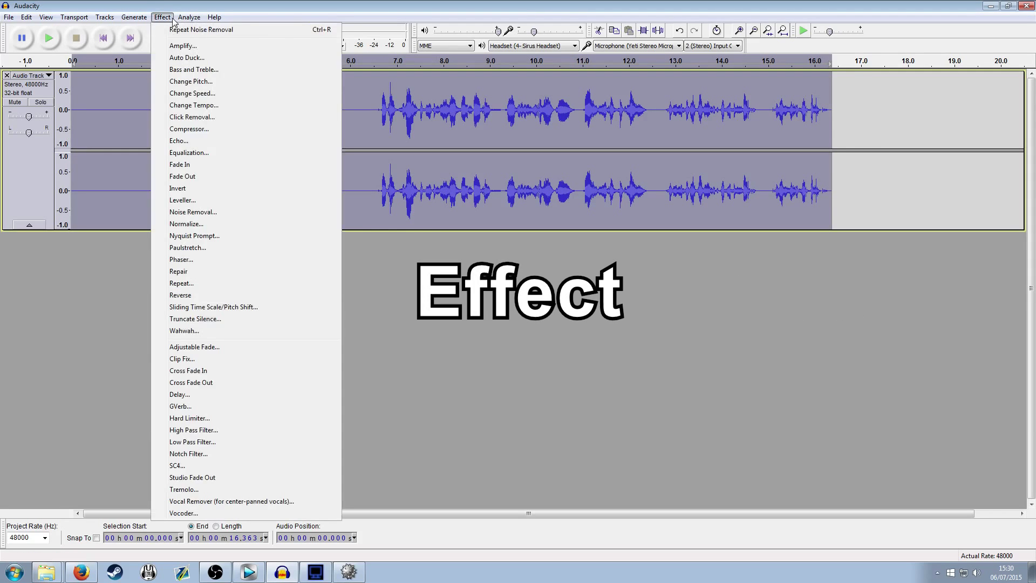
click(214, 132)
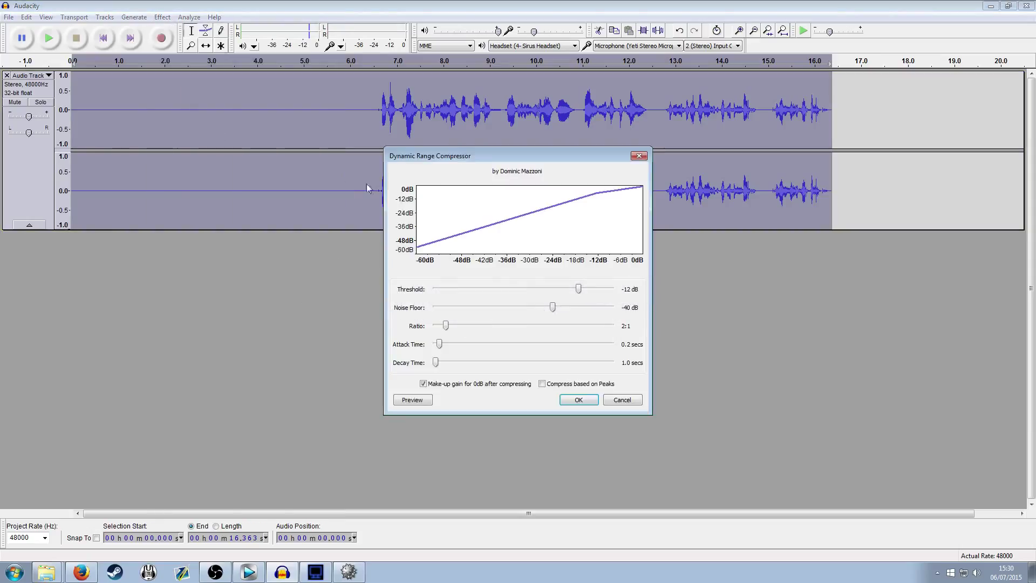
click(589, 400)
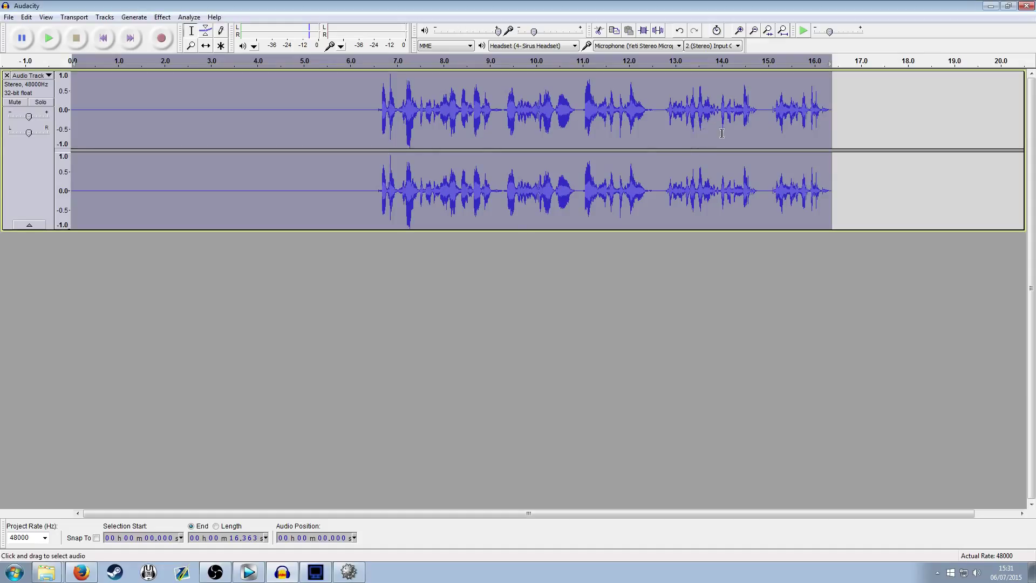
click(376, 127)
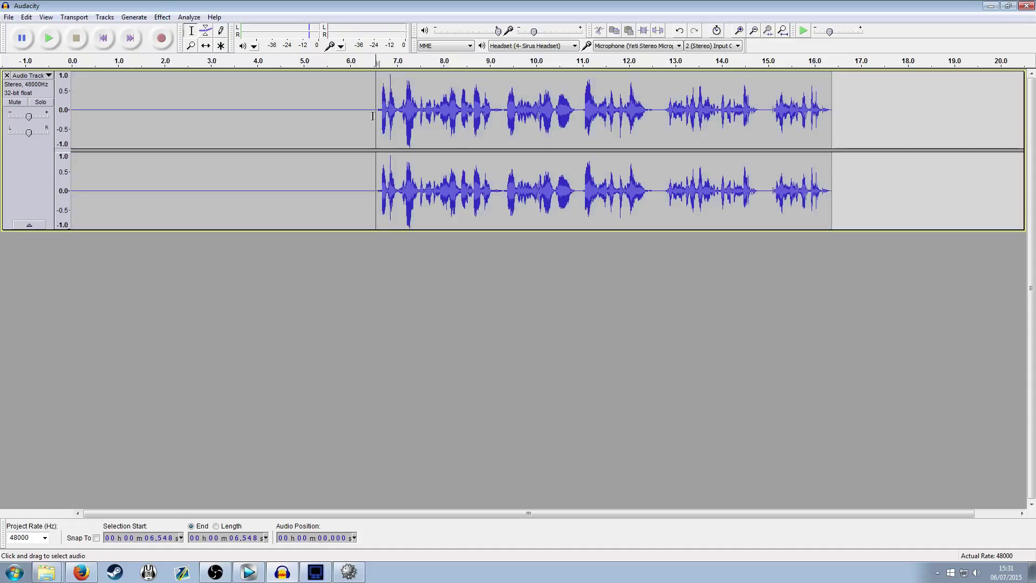
key(space)
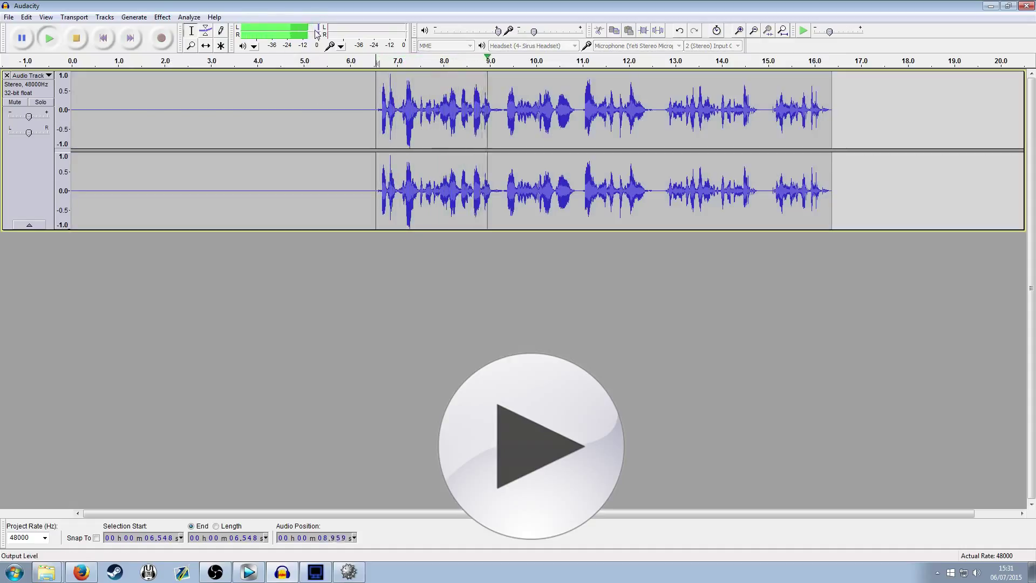
key(space)
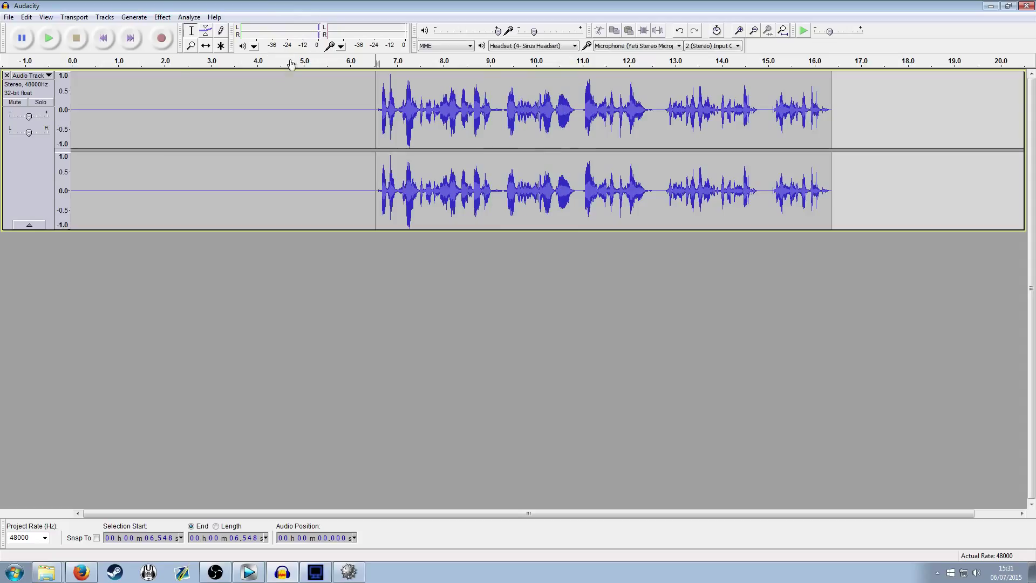
click(8, 17)
click(32, 165)
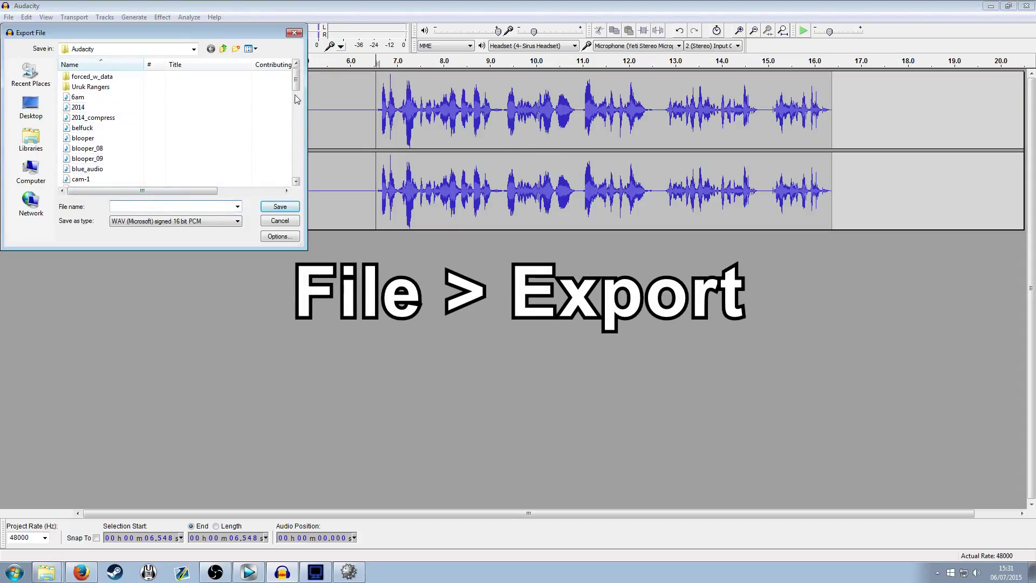
drag(296, 79, 298, 25)
click(295, 32)
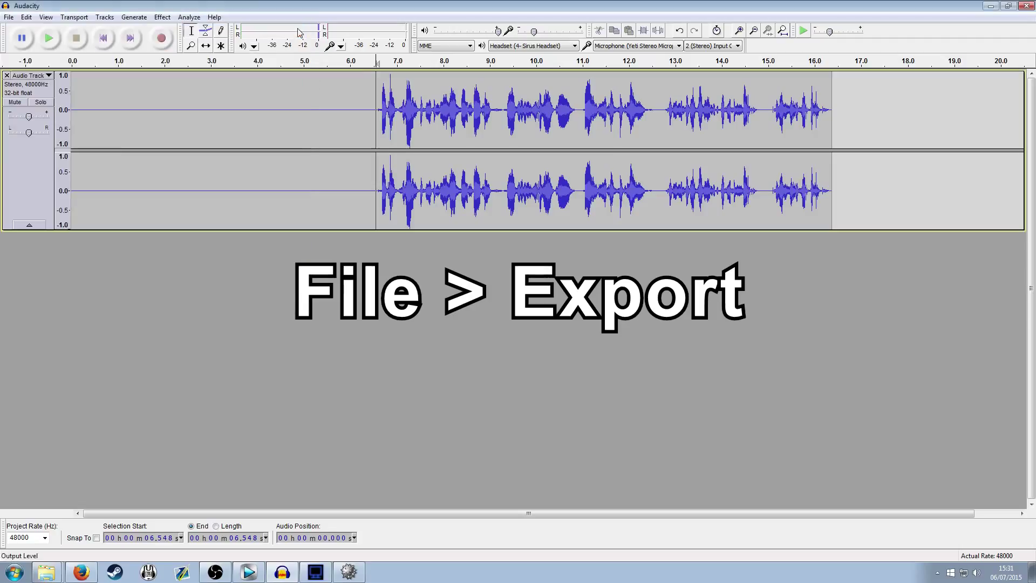
Step: In Vegas Pro, rename track 3 to 'voice' and track 2 to 'game'
click(259, 579)
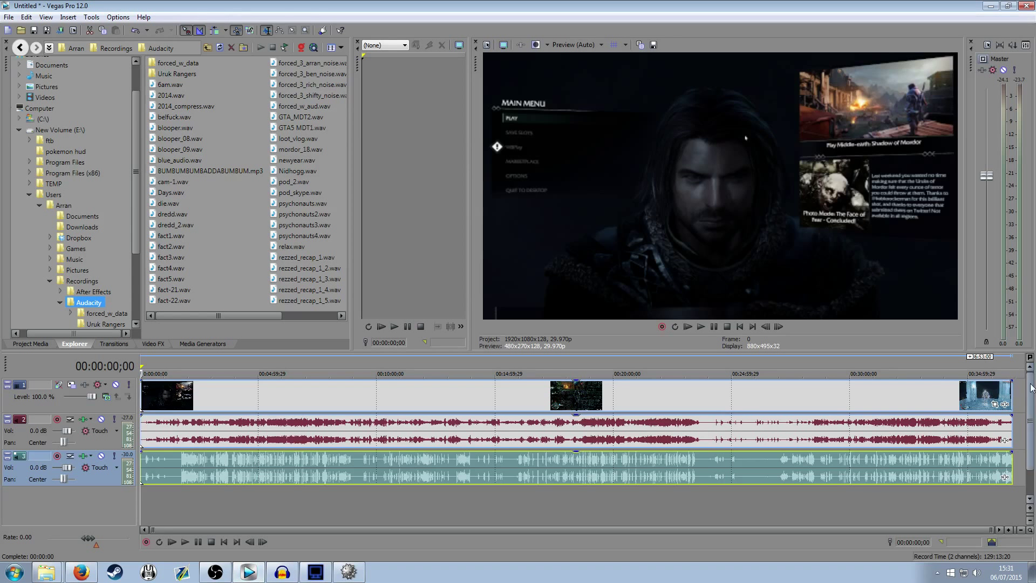
double_click(41, 453)
text(voice)
key(Return)
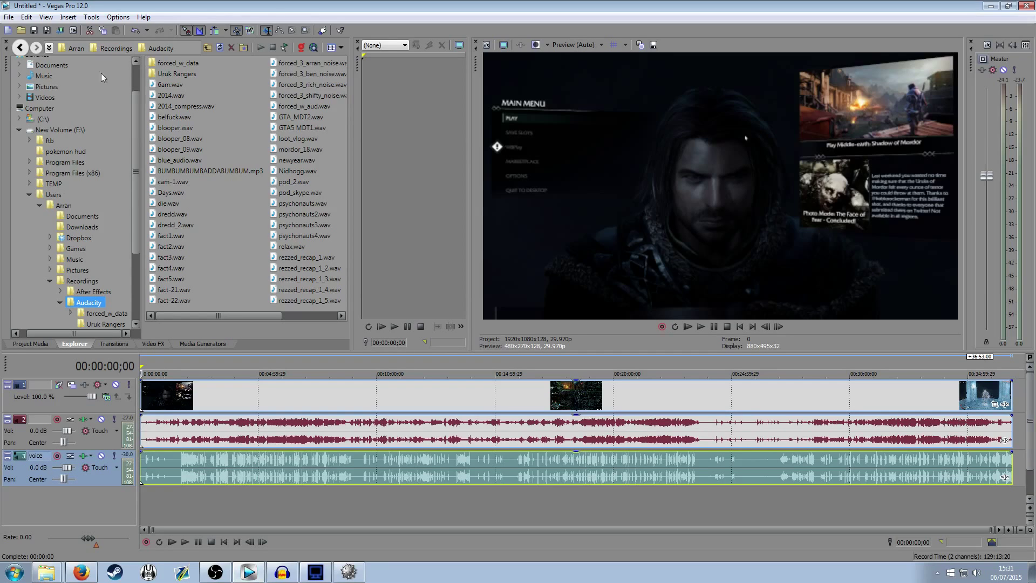
double_click(48, 418)
text(game)
key(Return)
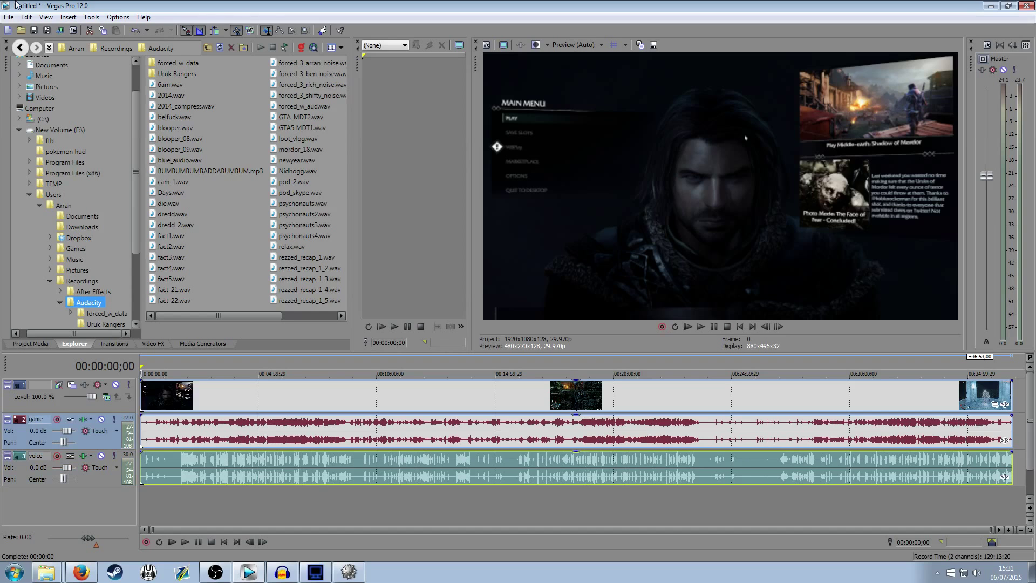
Step: Set the game track volume to -10 dB and preview the quieter mix
click(232, 439)
key(space)
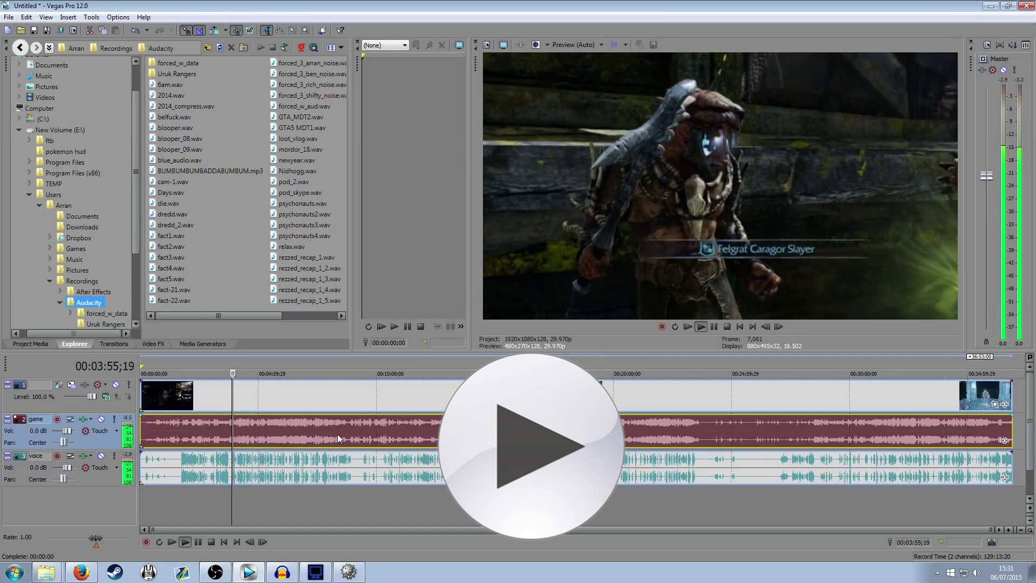
key(space)
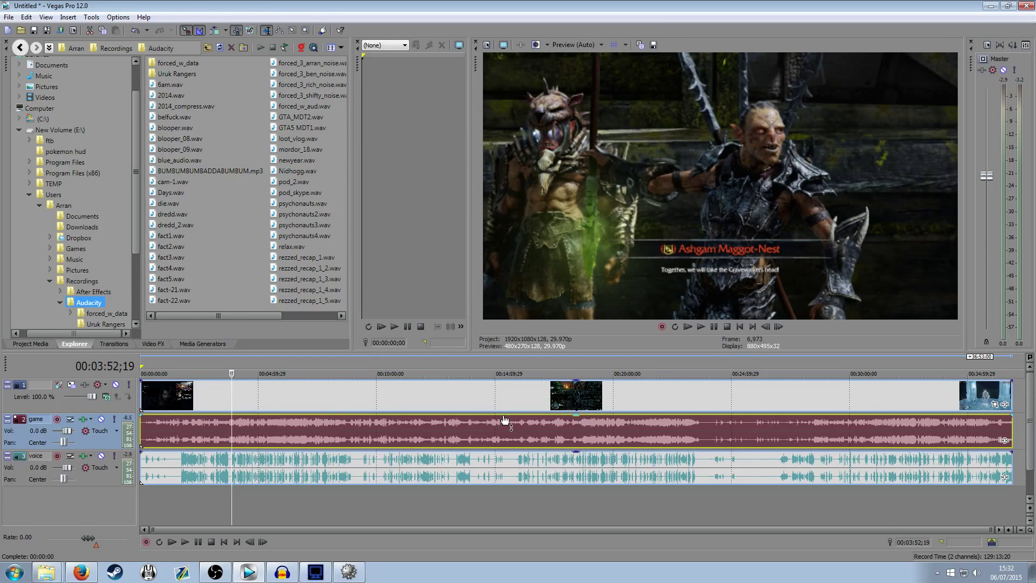
double_click(37, 432)
text(-10)
key(Return)
key(space)
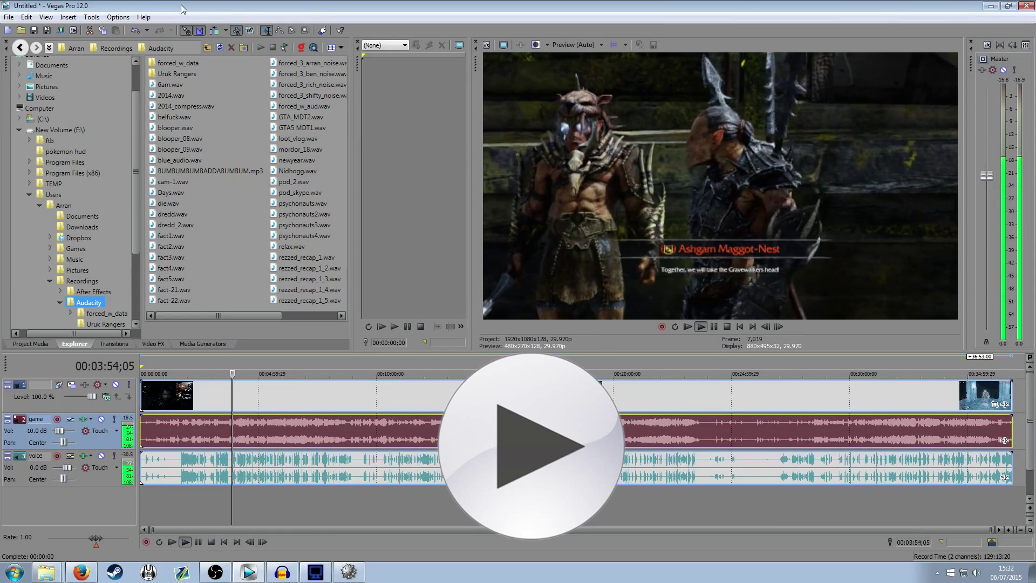
key(space)
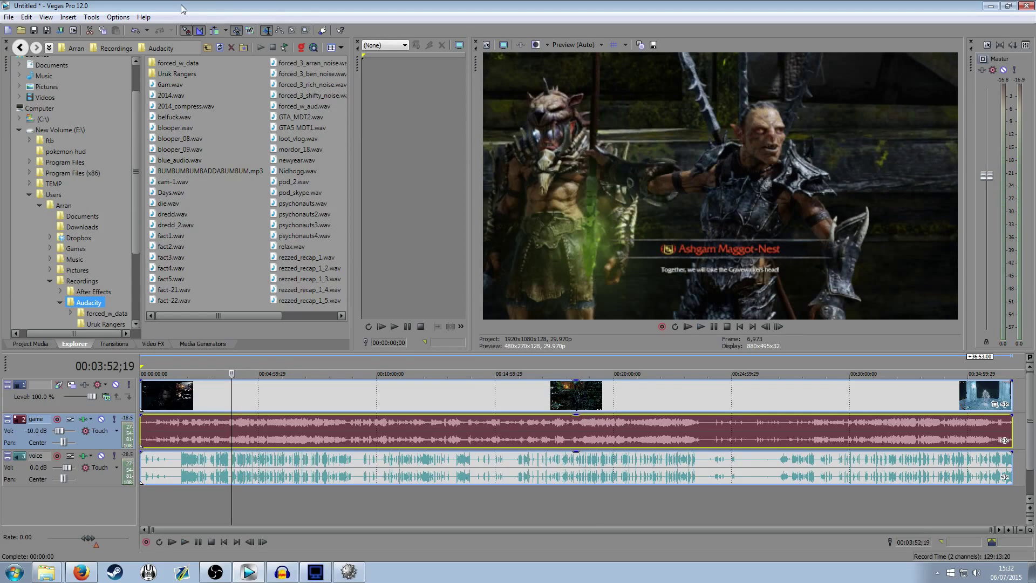
Step: Check the voice event around 1:22, then delete it from the voice track
click(173, 467)
key(space)
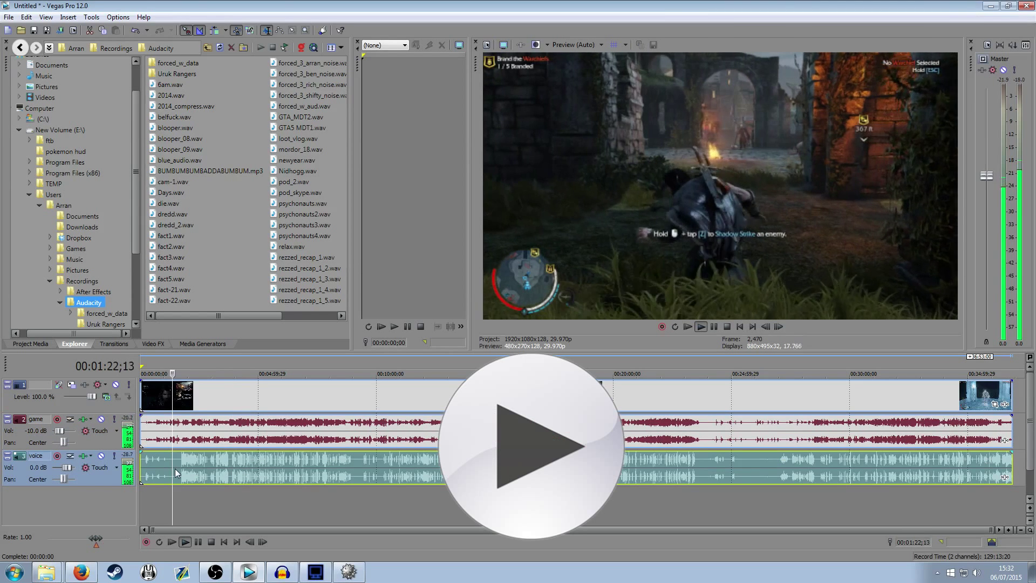
key(space)
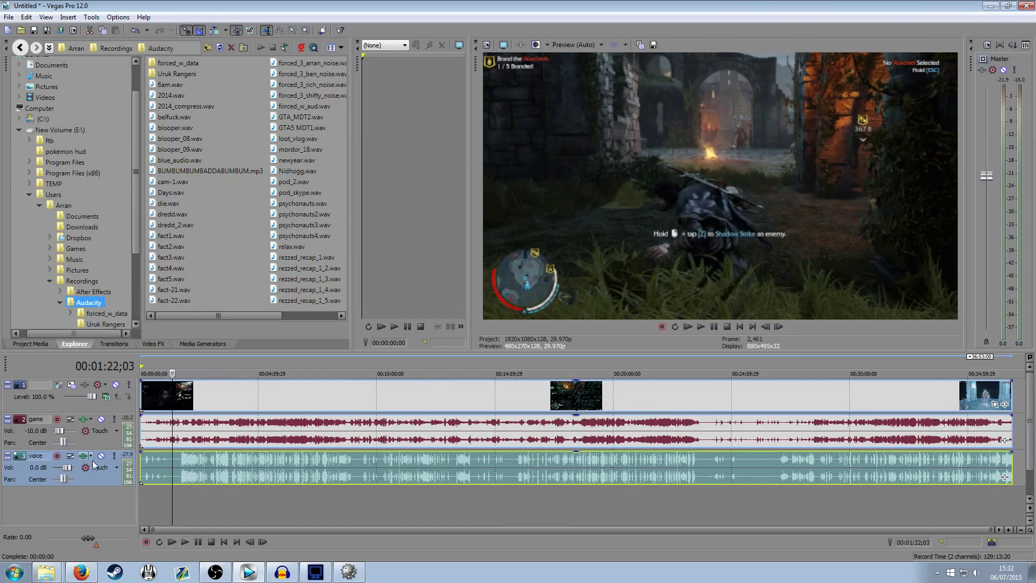
click(185, 468)
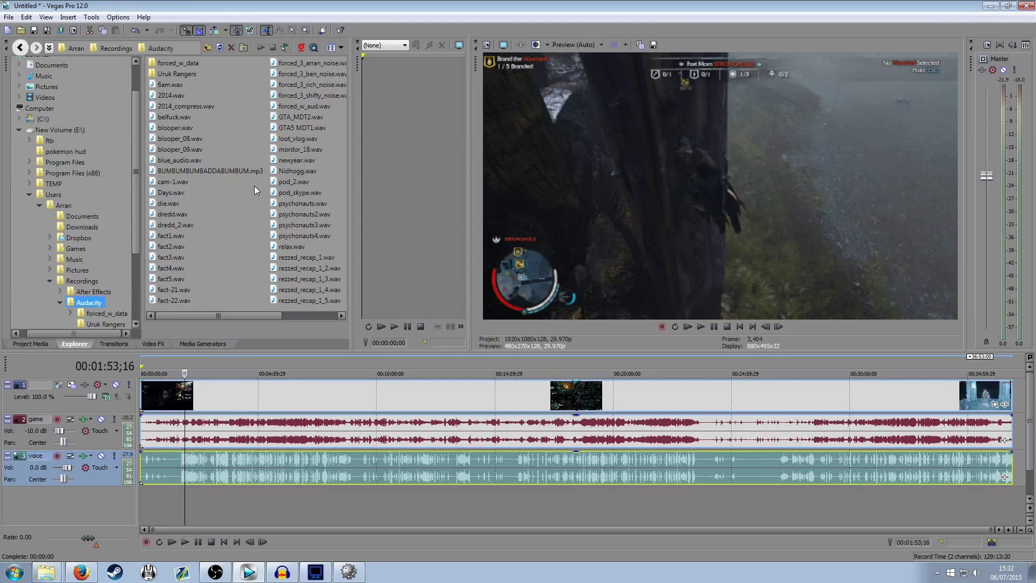
key(Delete)
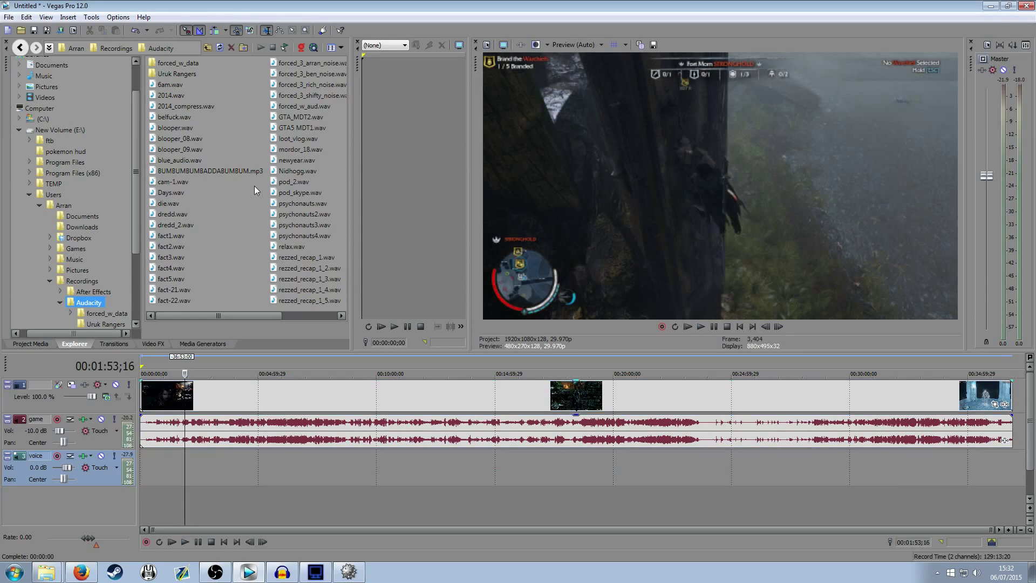
key(alt+Tab)
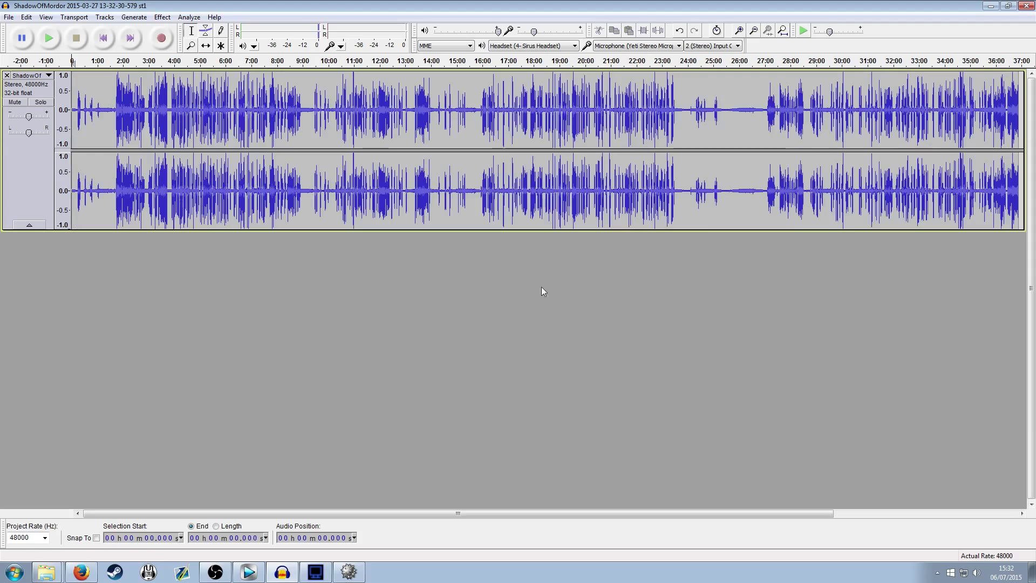
Step: Preview the ShadowOfMordor recording from about 9:07
click(305, 110)
key(space)
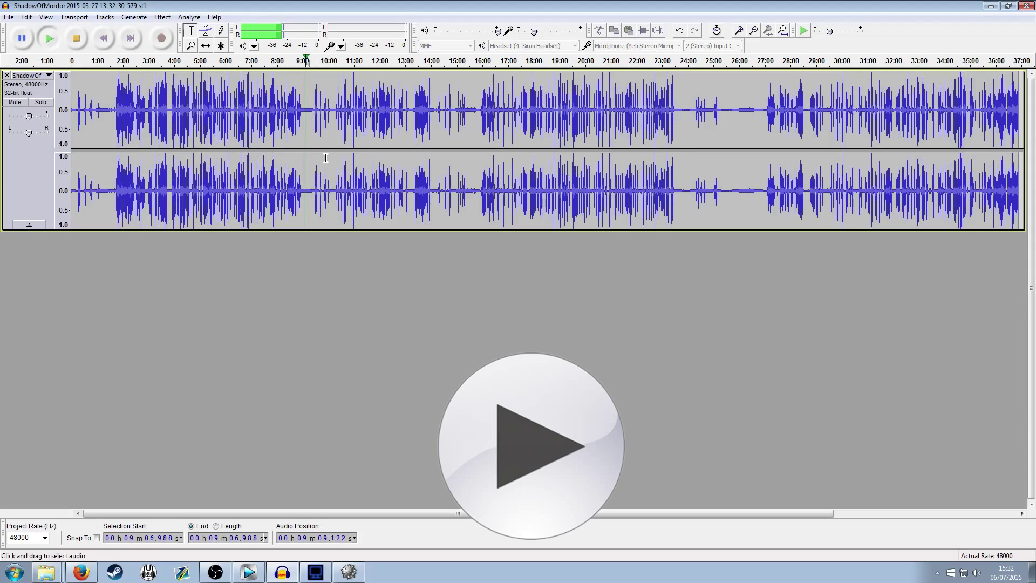
key(space)
click(49, 38)
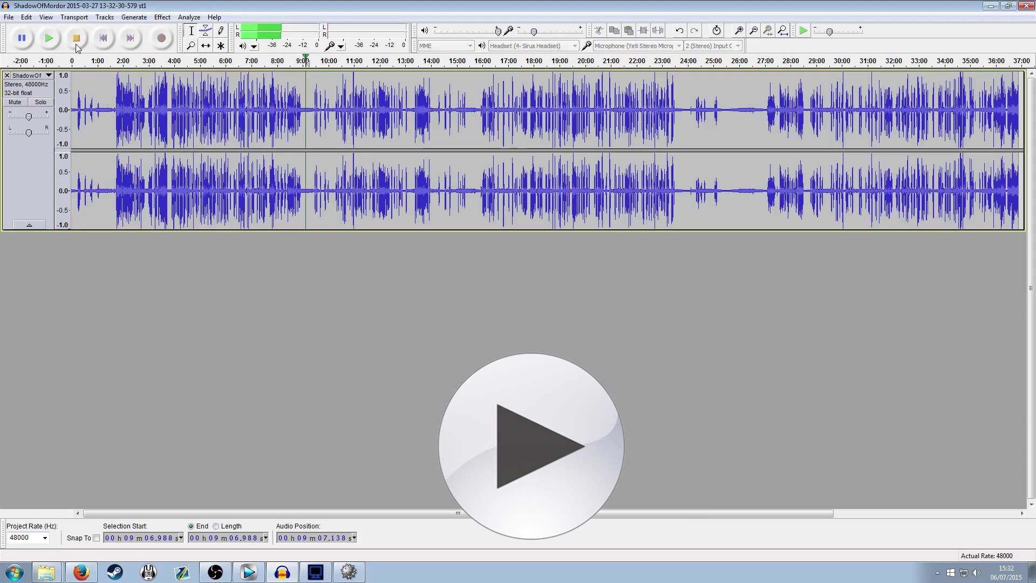
click(75, 43)
Step: Zoom to the start and select the noise-only stretch from 0.730 s to 14.071 s
click(72, 110)
key(ctrl+1)
key(ctrl+1)
key(ctrl+1)
key(ctrl+1)
key(space)
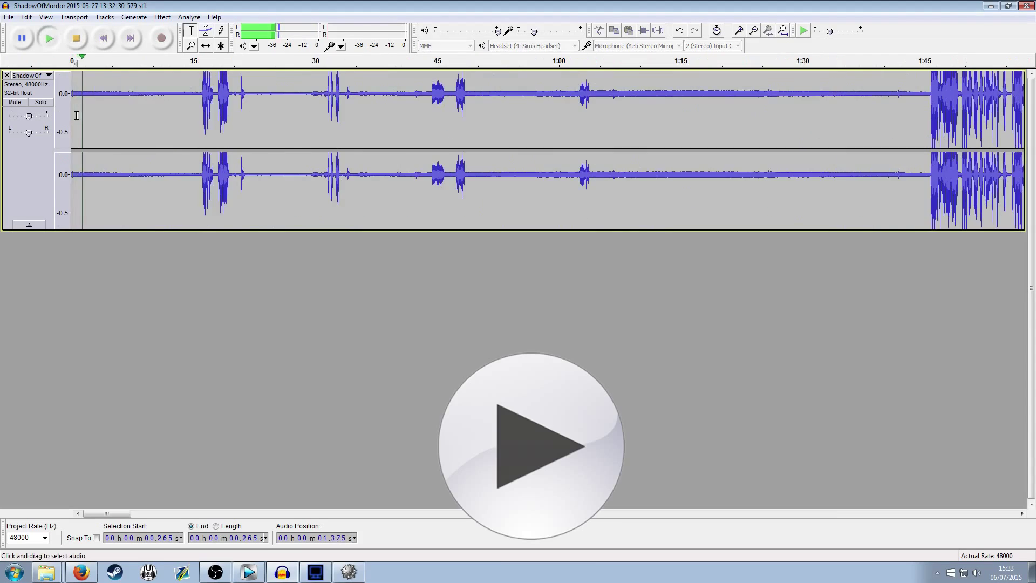
key(space)
drag(185, 107, 77, 103)
key(space)
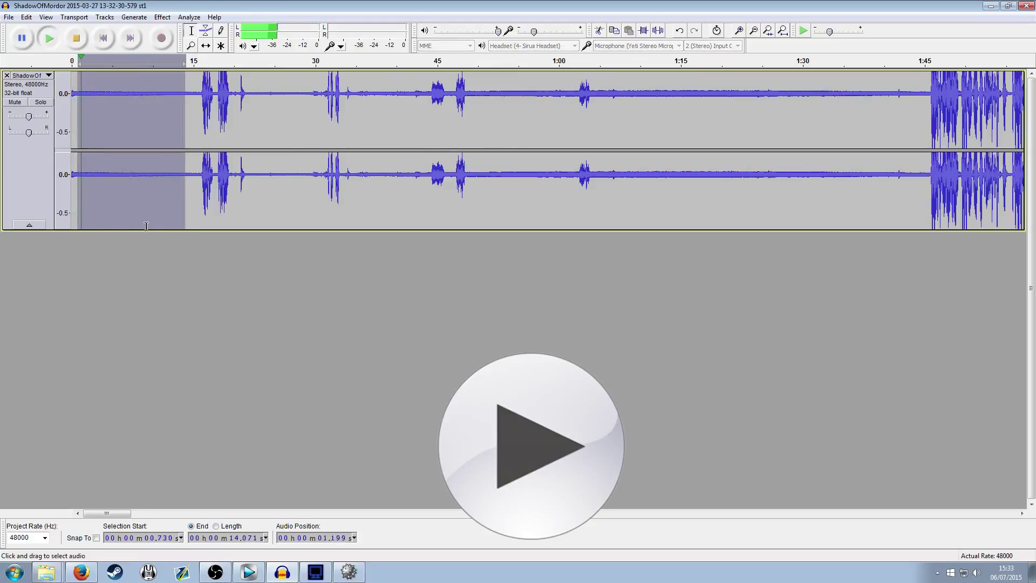
Step: Capture the selected quiet stretch as the Noise Removal noise profile
key(space)
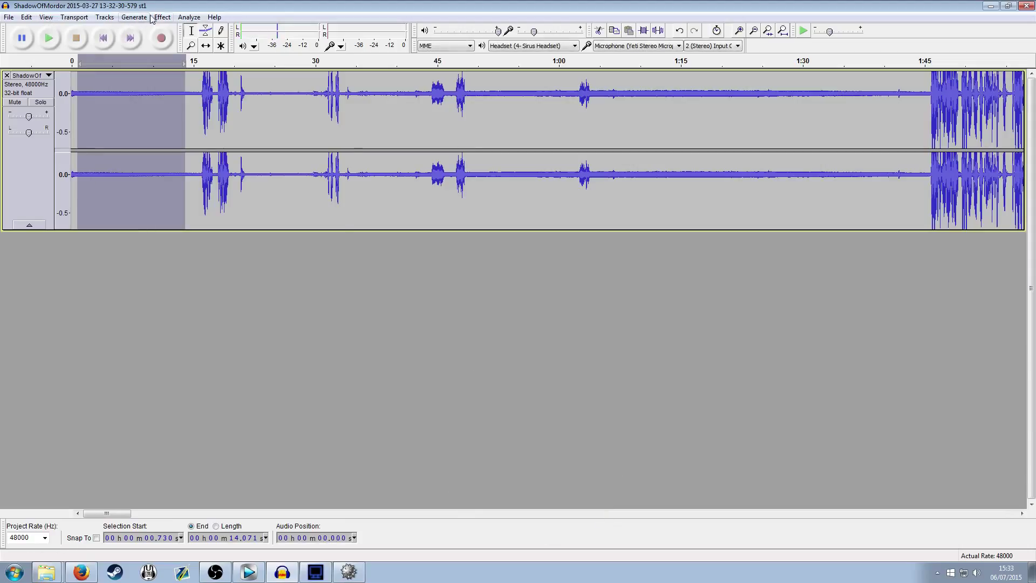
click(189, 17)
click(134, 16)
mouse_move(163, 17)
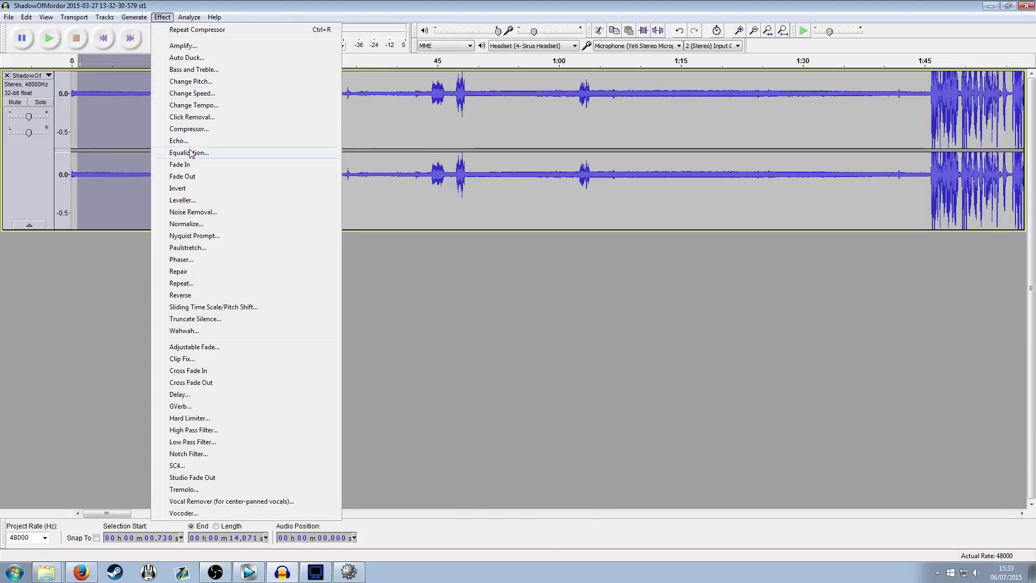
click(209, 215)
click(499, 229)
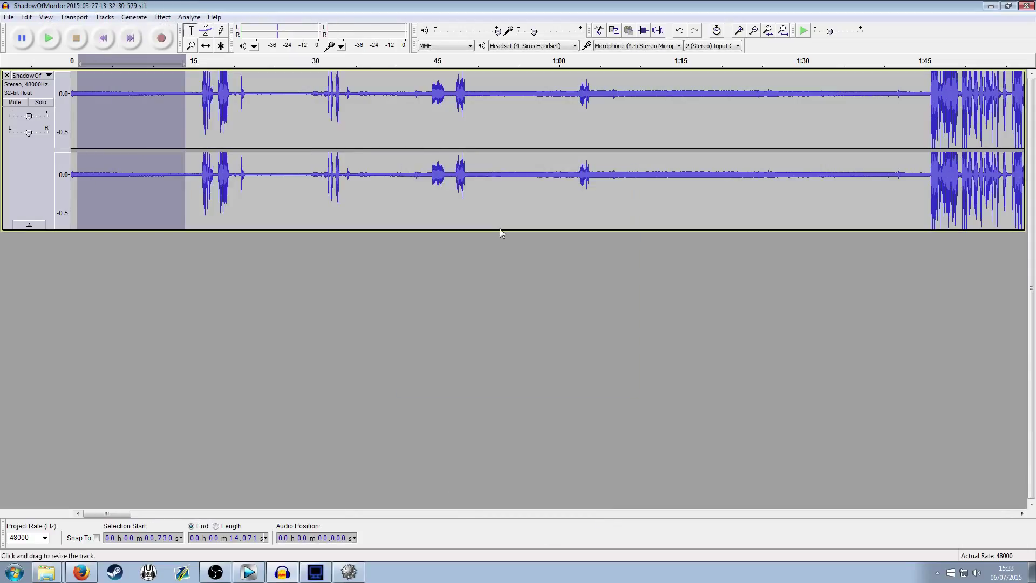
Step: Select the entire recording and apply Noise Removal to it
key(ctrl+a)
key(ctrl+3)
key(ctrl+3)
key(ctrl+3)
key(ctrl+3)
key(ctrl+3)
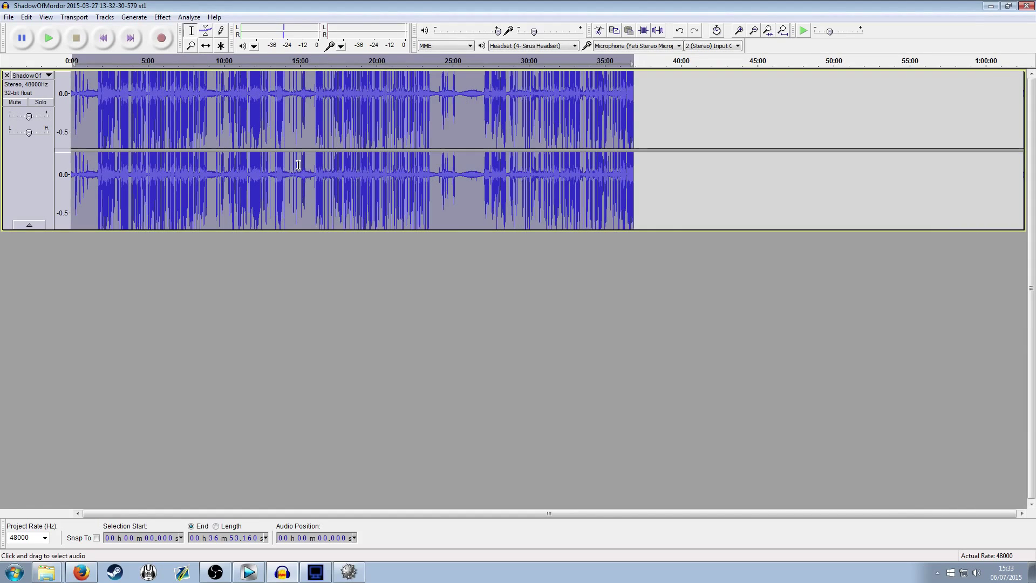
key(ctrl+1)
key(ctrl+1)
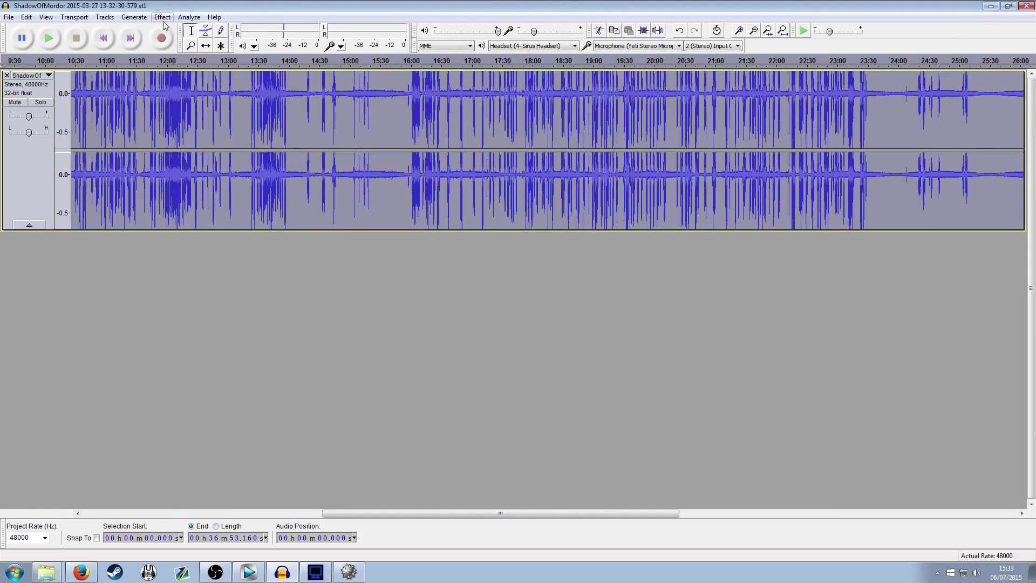
click(163, 17)
click(213, 212)
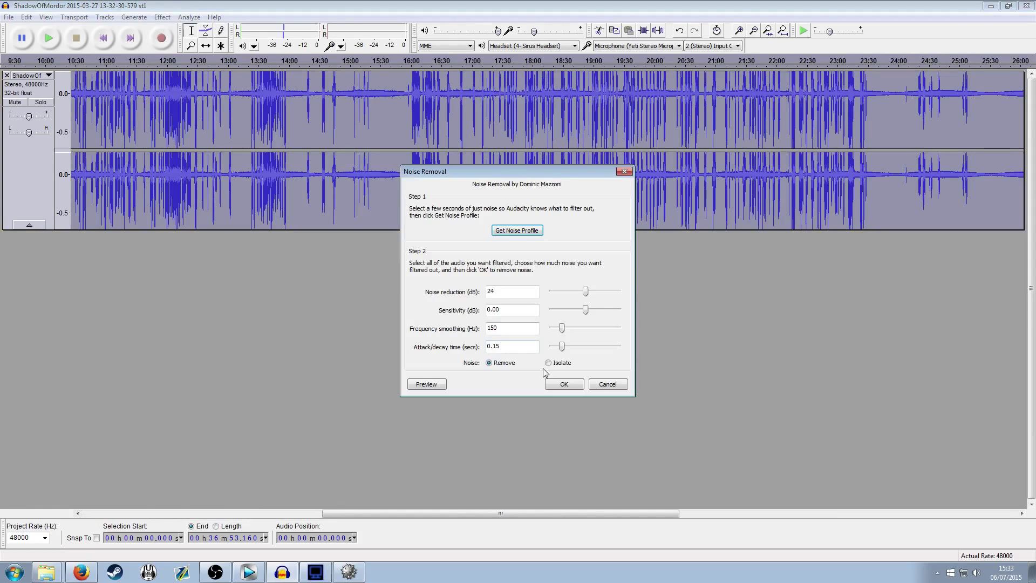
click(554, 386)
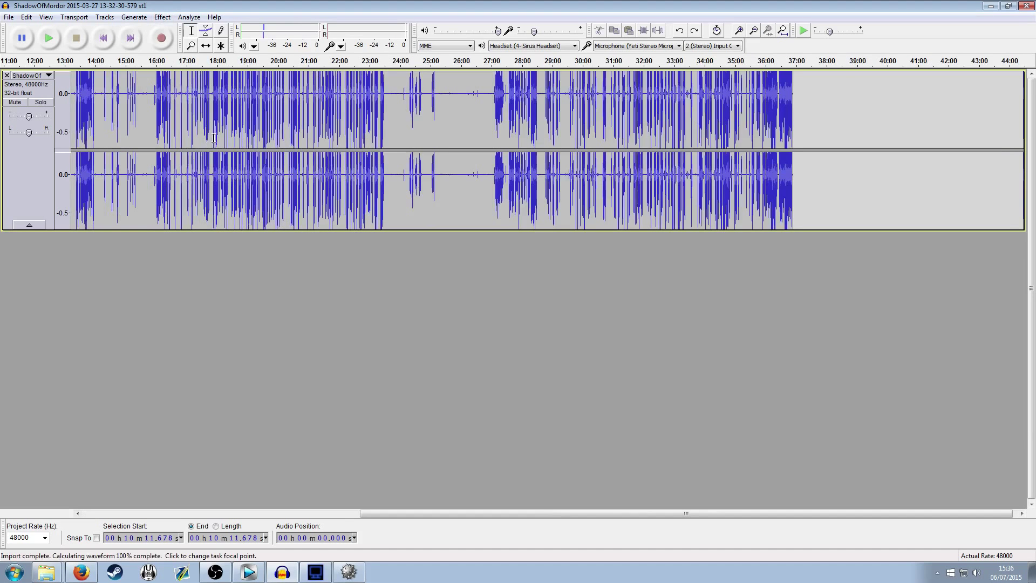
Step: Apply the Compressor to the recording, then close Audacity without saving changes
click(162, 17)
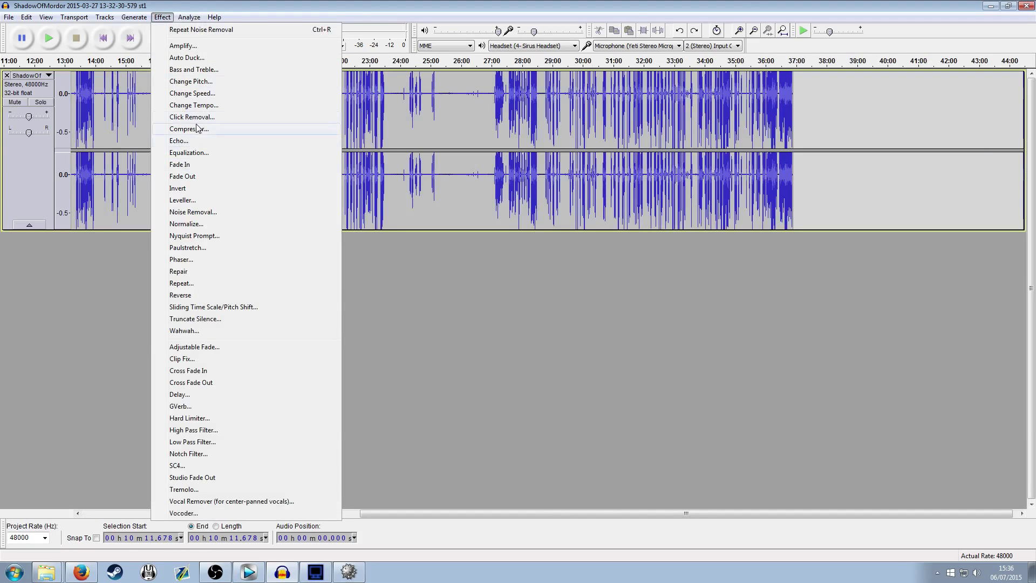
click(189, 129)
click(582, 399)
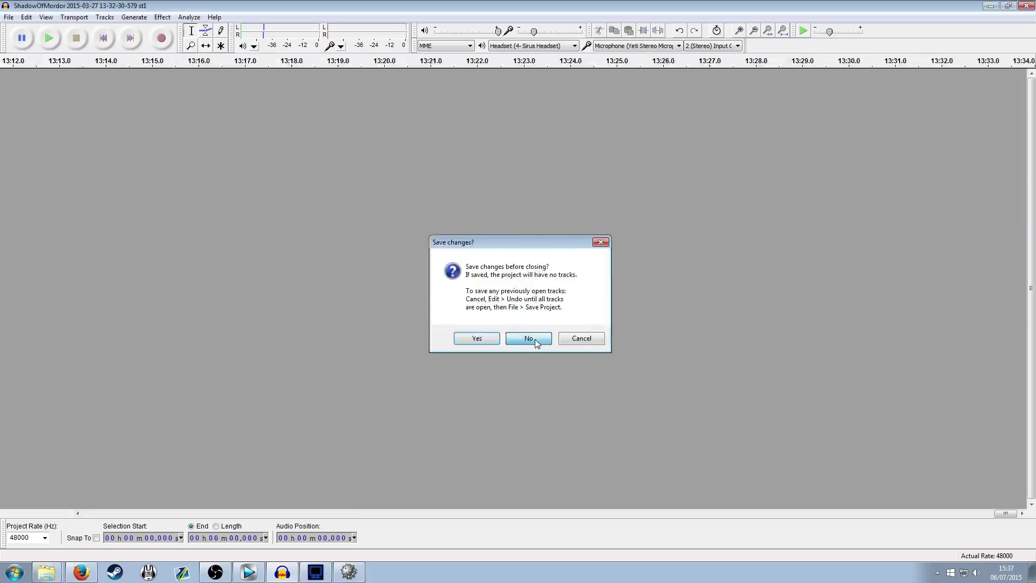
click(536, 341)
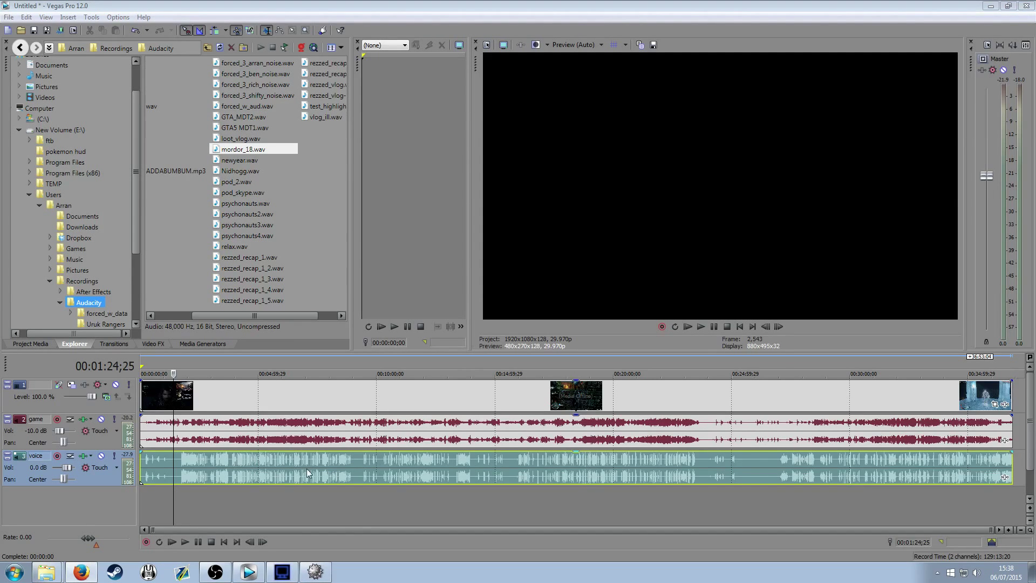
Step: Nudge the voice event to sync with the gameplay and check it around 1:22–1:39
click(169, 465)
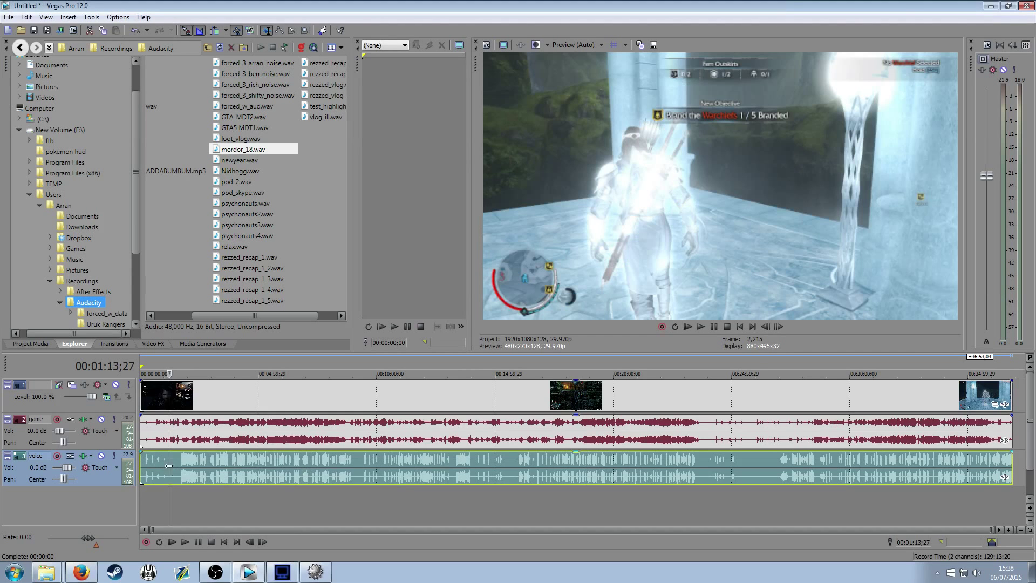
mouse_move(176, 467)
mouse_down()
mouse_move(283, 464)
mouse_move(172, 463)
mouse_up()
click(161, 461)
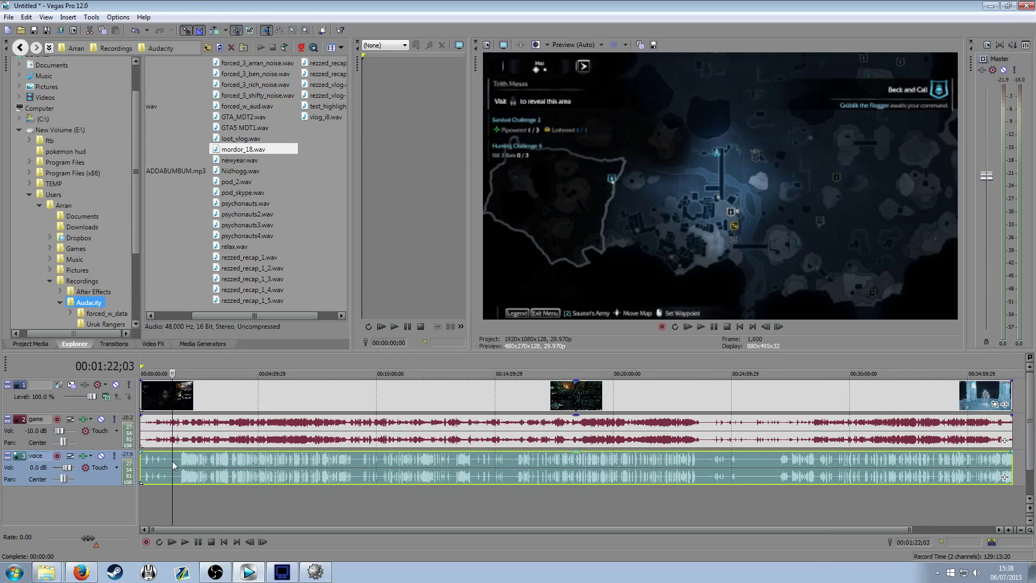
click(173, 461)
click(179, 459)
scroll(185, 458, up, 5)
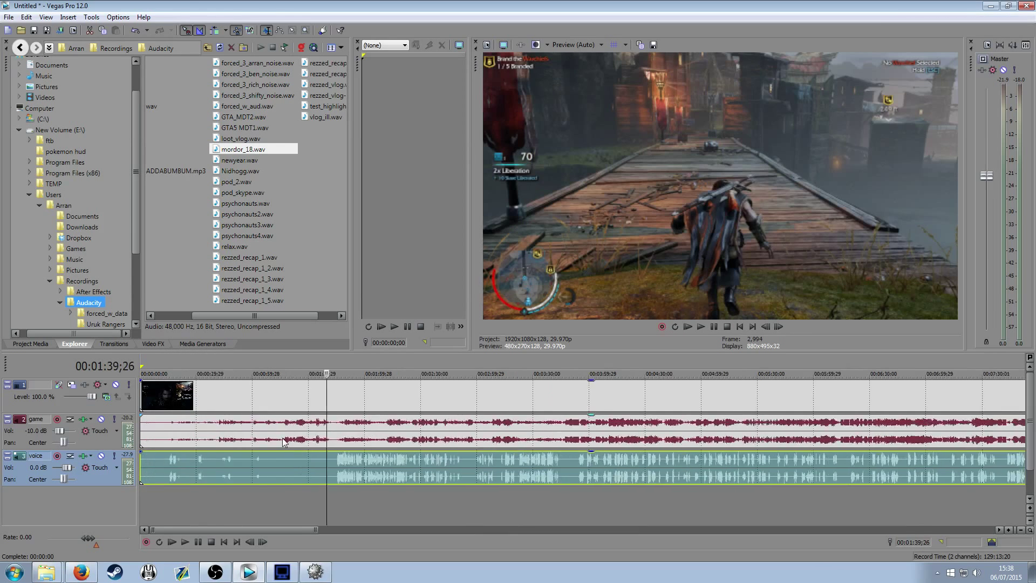
Step: Split all tracks at 1:42;14, delete the opening events, and move the rest to zero
click(522, 477)
key(s)
click(507, 432)
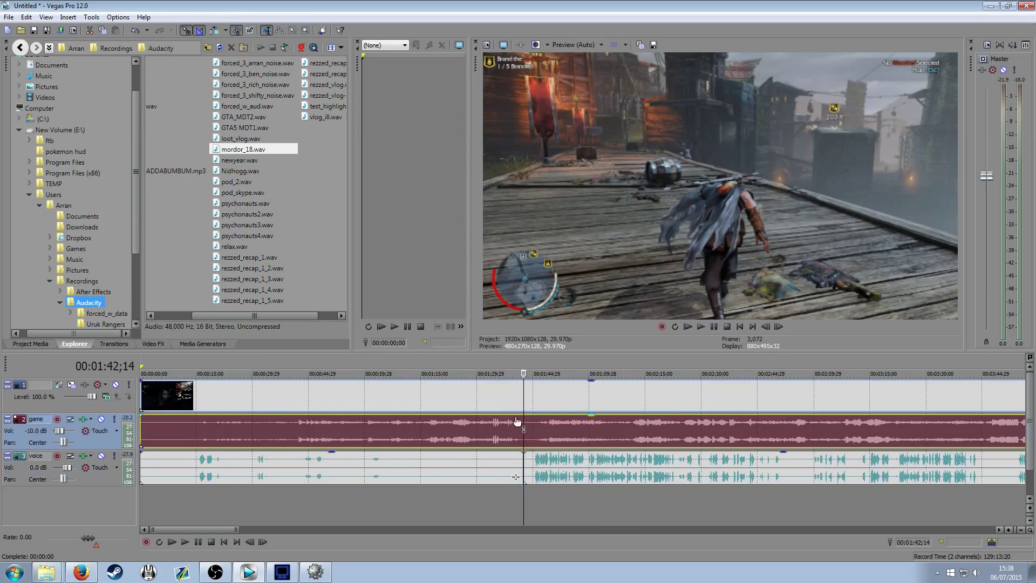
ctrl+click(422, 476)
key(Delete)
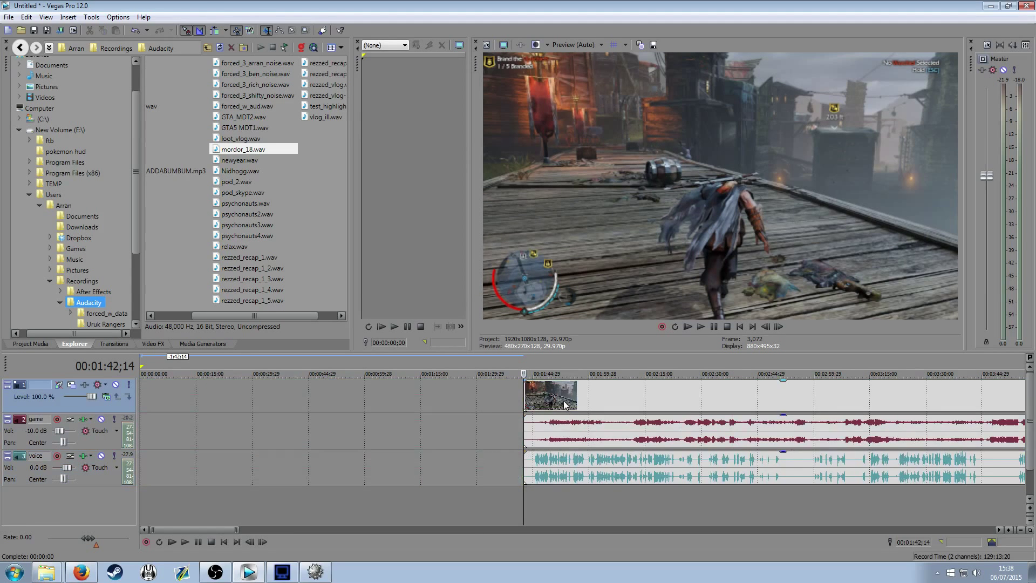
click(563, 423)
key(ctrl+a)
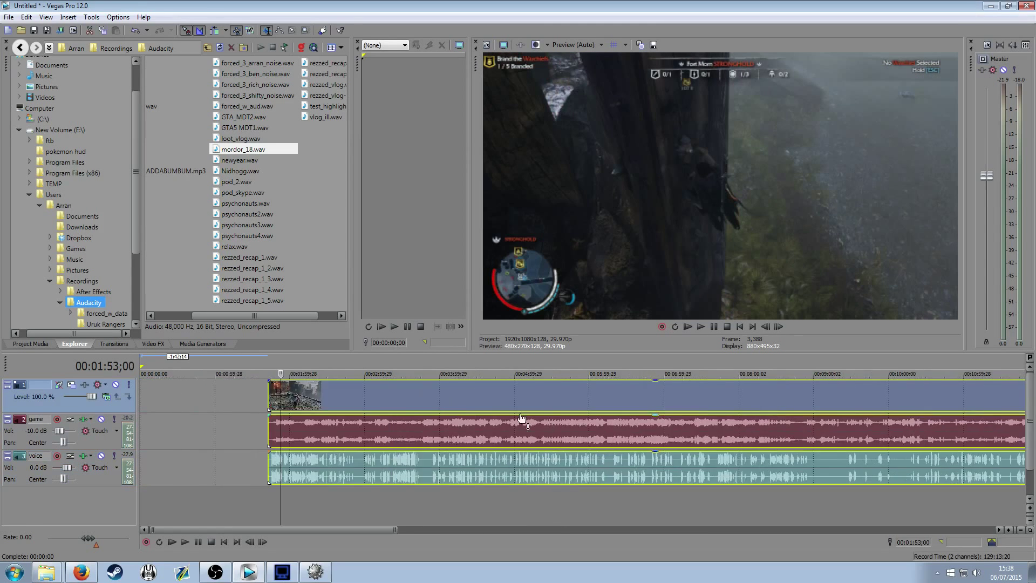
drag(502, 418, 375, 418)
Step: Play the trimmed project from the start
key(Home)
key(space)
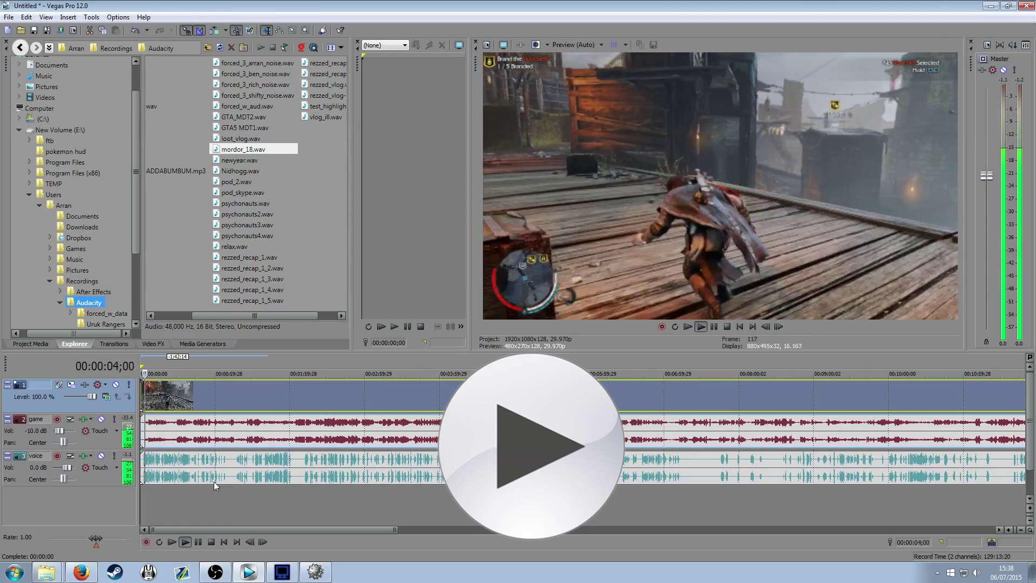
scroll(223, 477, up, 4)
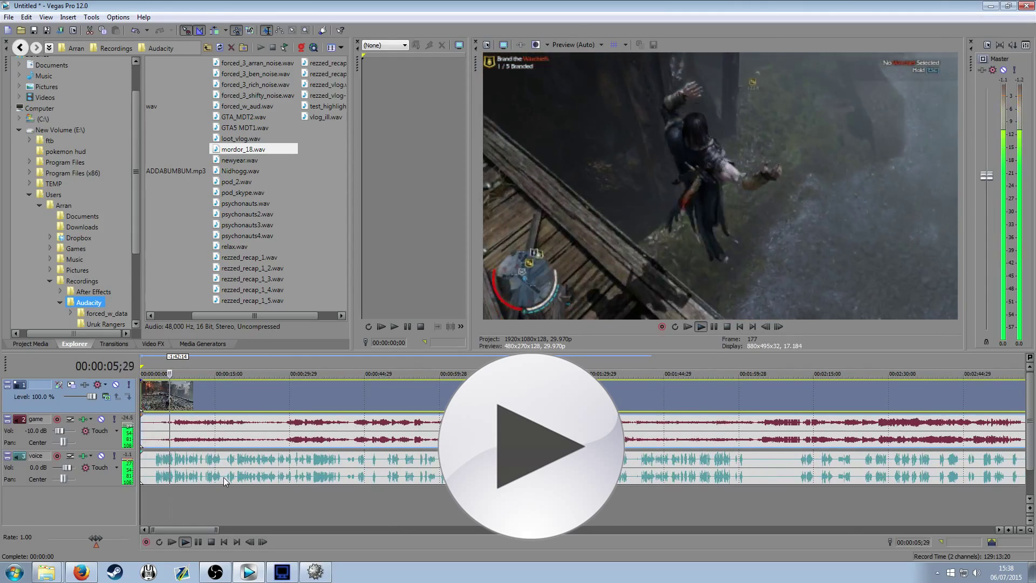
key(space)
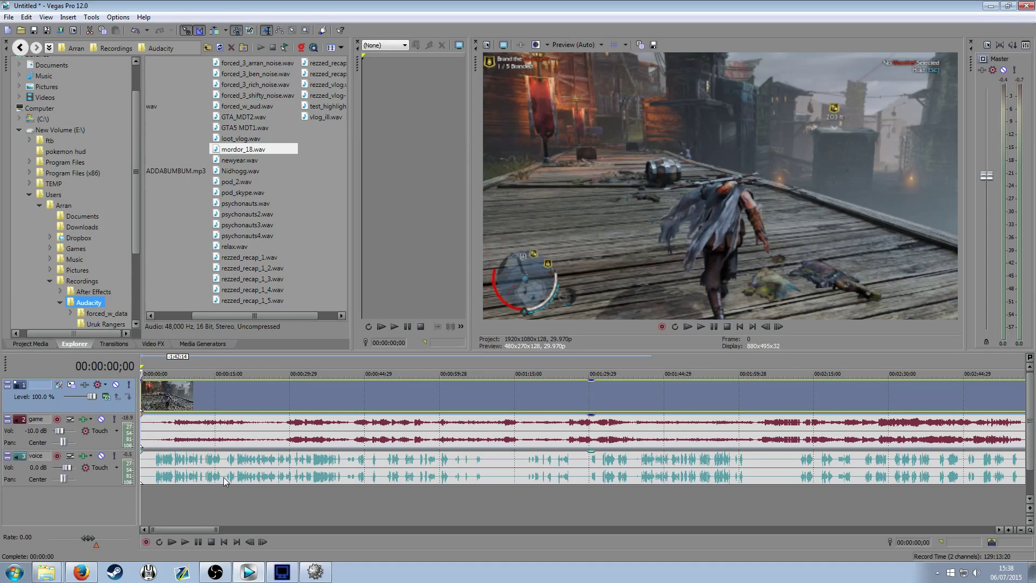
Step: Add two voice volume envelope points near 27 seconds and pull the segment between them down
click(279, 471)
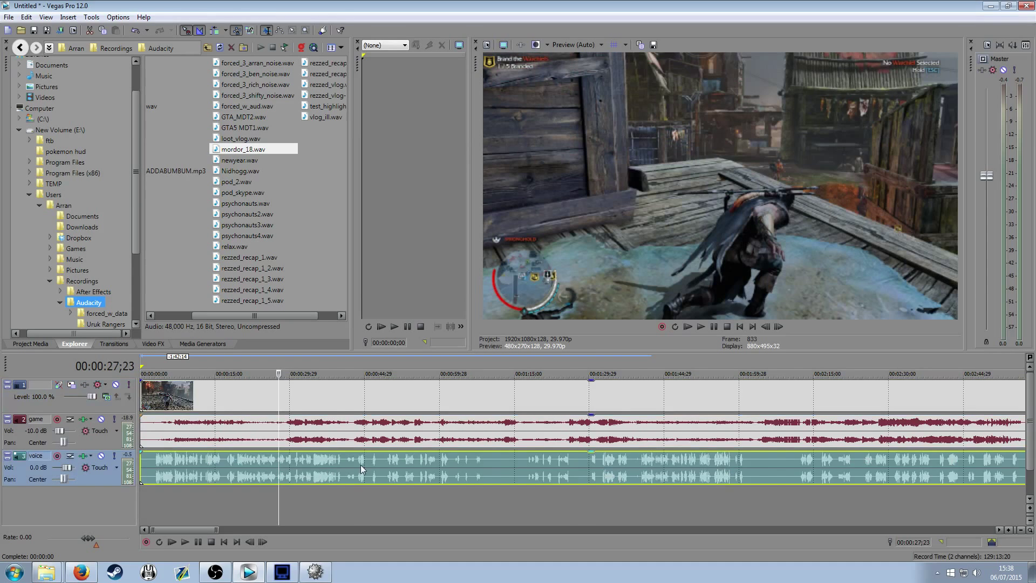
scroll(359, 472, up, 10)
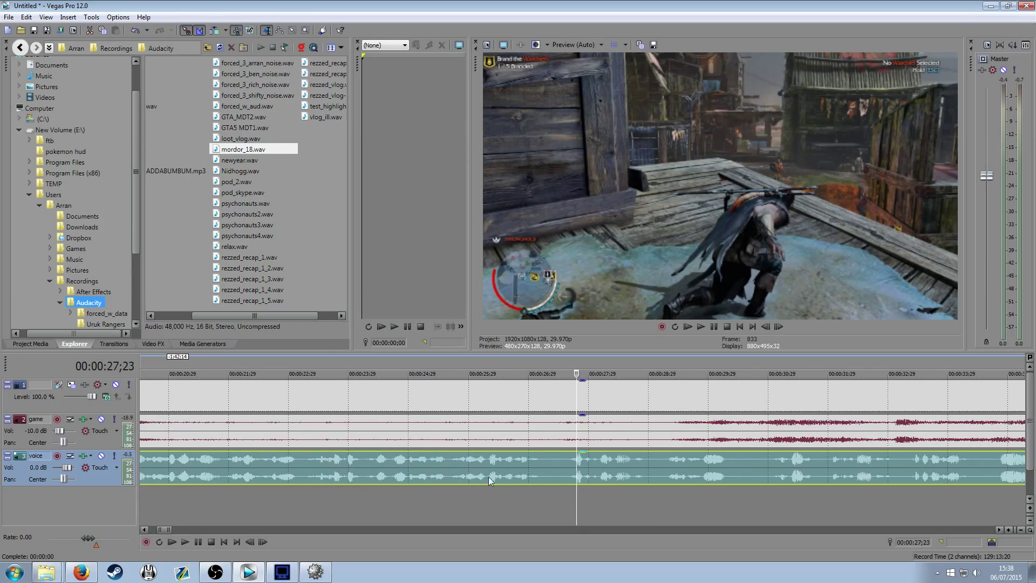
scroll(576, 470, up, 8)
click(574, 468)
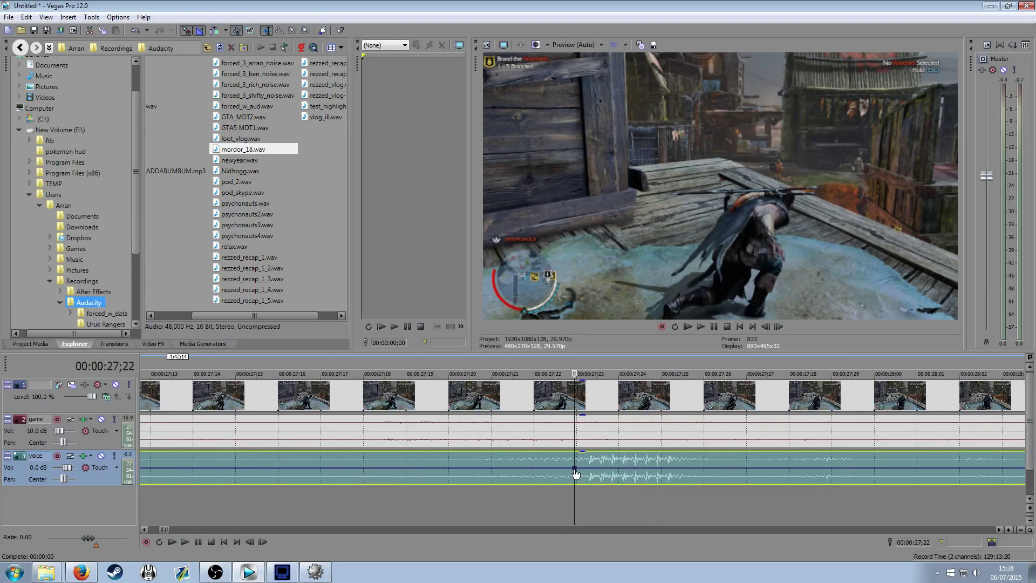
double_click(700, 467)
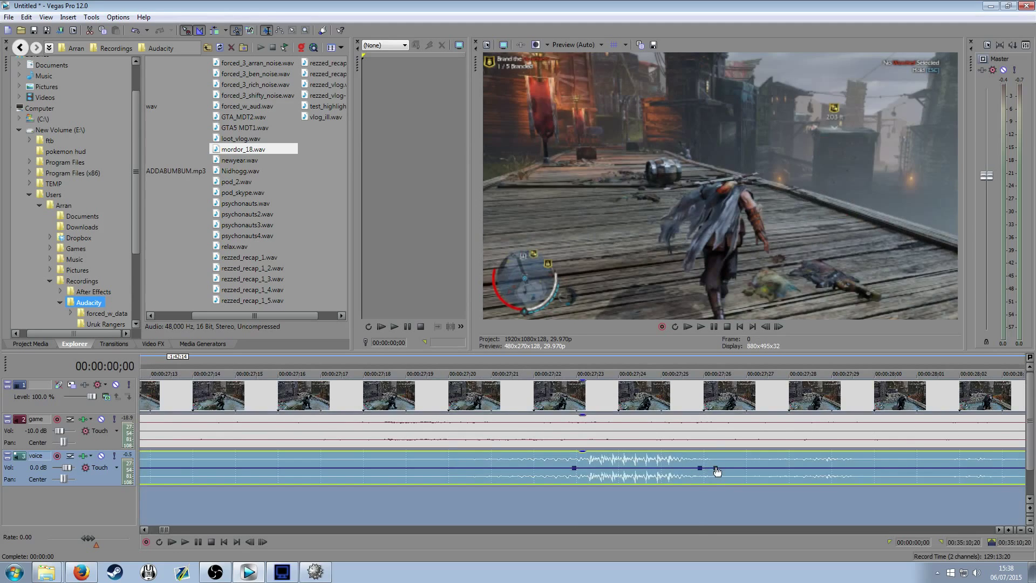
click(716, 468)
click(550, 469)
drag(599, 468, 604, 477)
key(space)
Step: Split the voice event twice around 26;15
scroll(513, 484, down, 3)
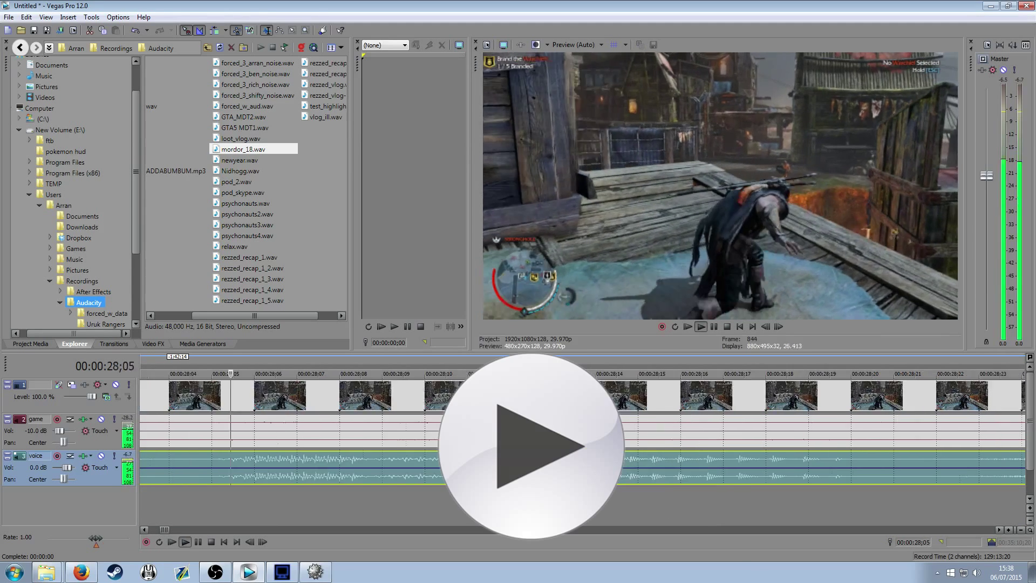
scroll(507, 481, down, 5)
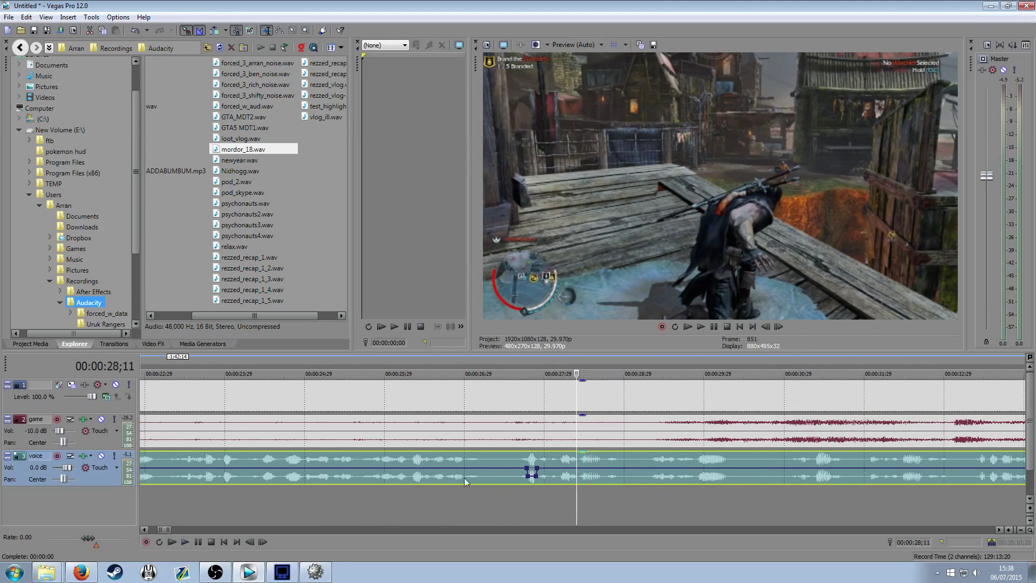
click(409, 474)
key(s)
click(425, 476)
key(s)
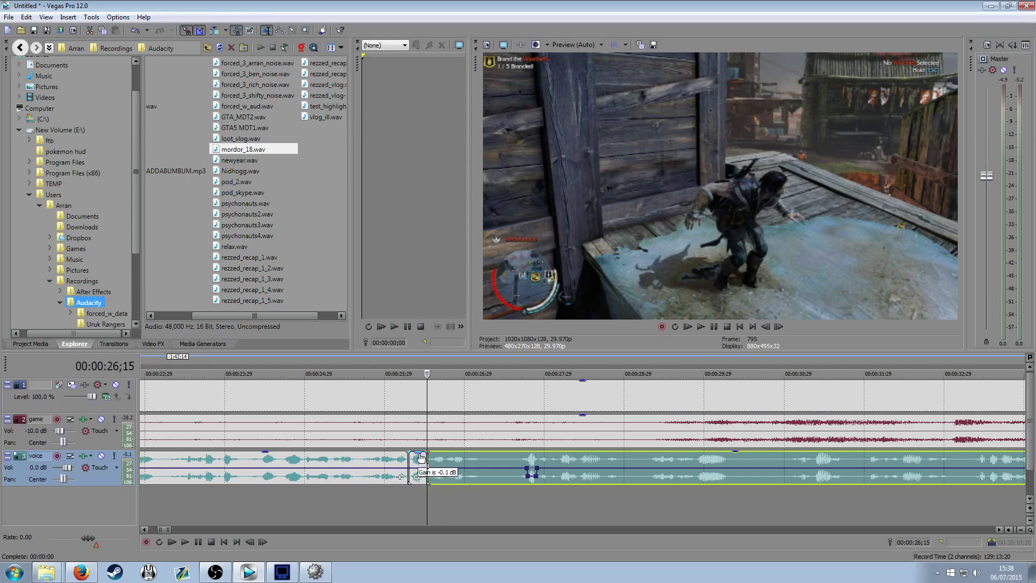
Step: Split out the voice clip from 9:26 to 9:29;15 and switch on Normalize for it
scroll(701, 464, down, 10)
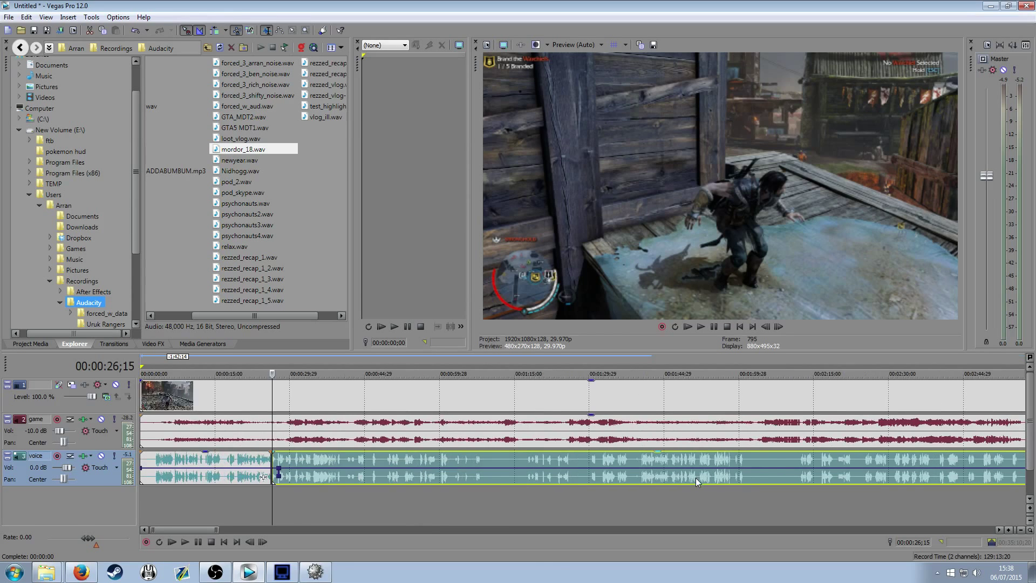
scroll(706, 485, down, 5)
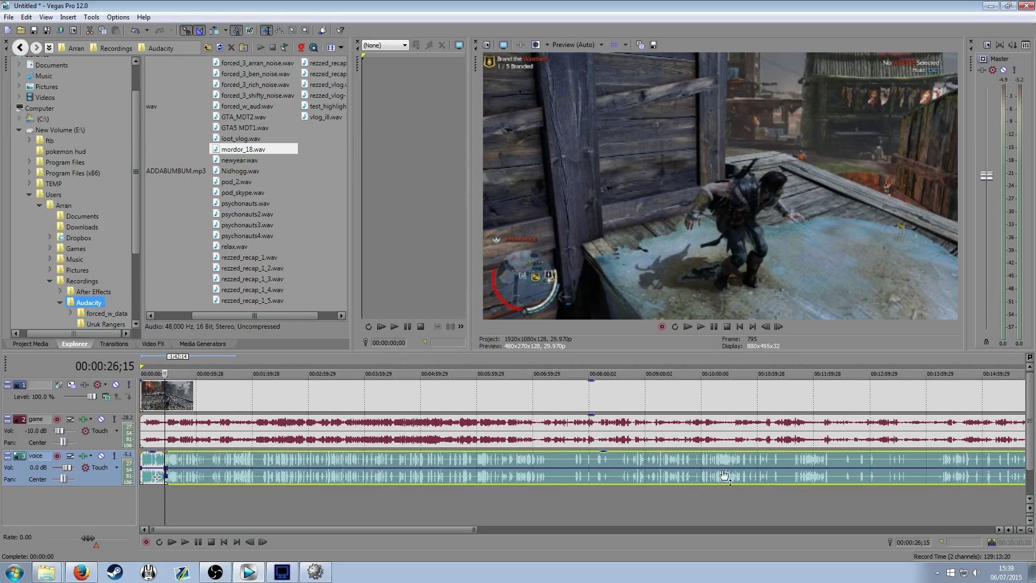
click(671, 459)
scroll(683, 456, up, 15)
click(546, 461)
key(s)
click(603, 461)
key(s)
right_click(575, 458)
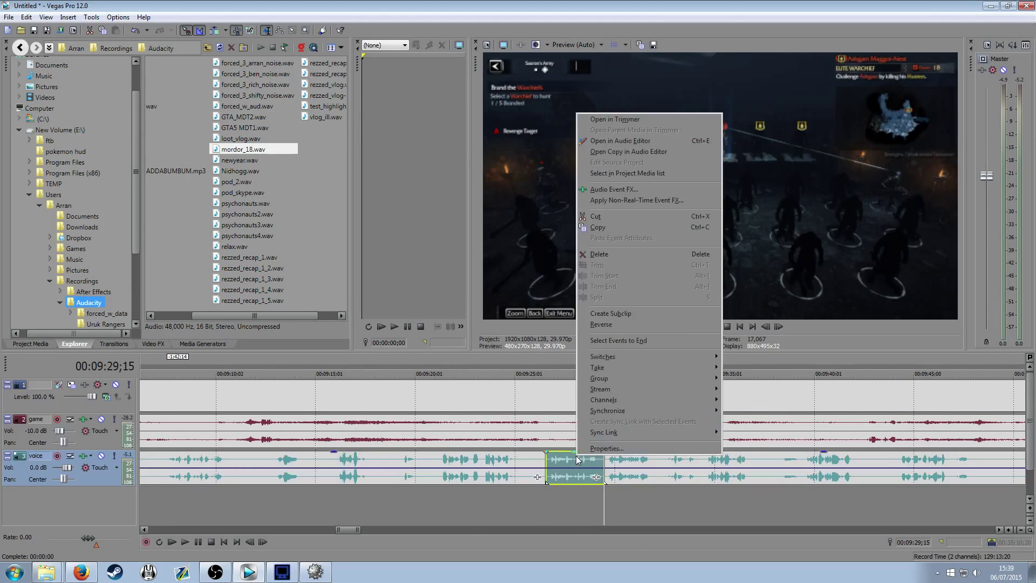
mouse_move(607, 357)
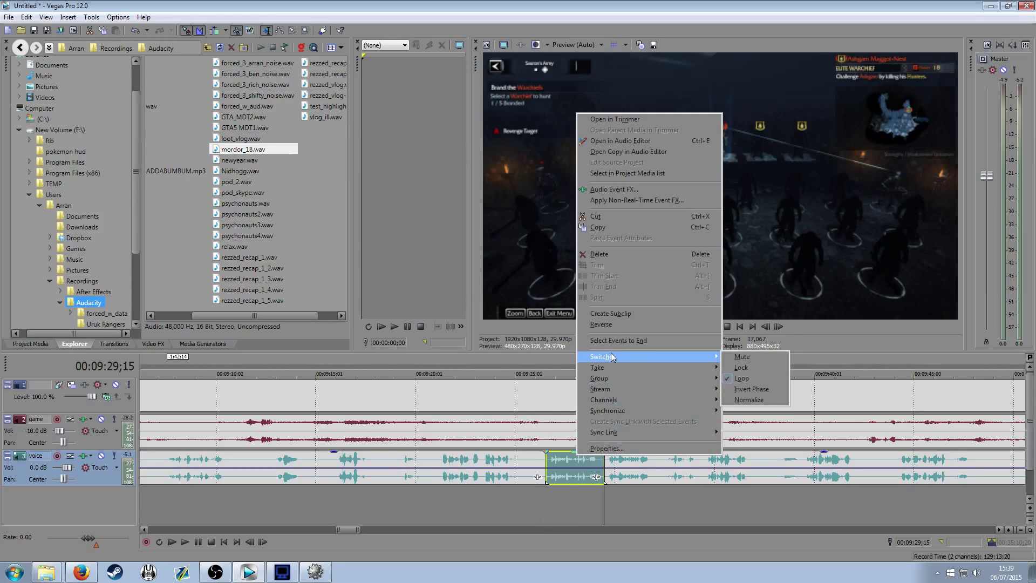
click(748, 399)
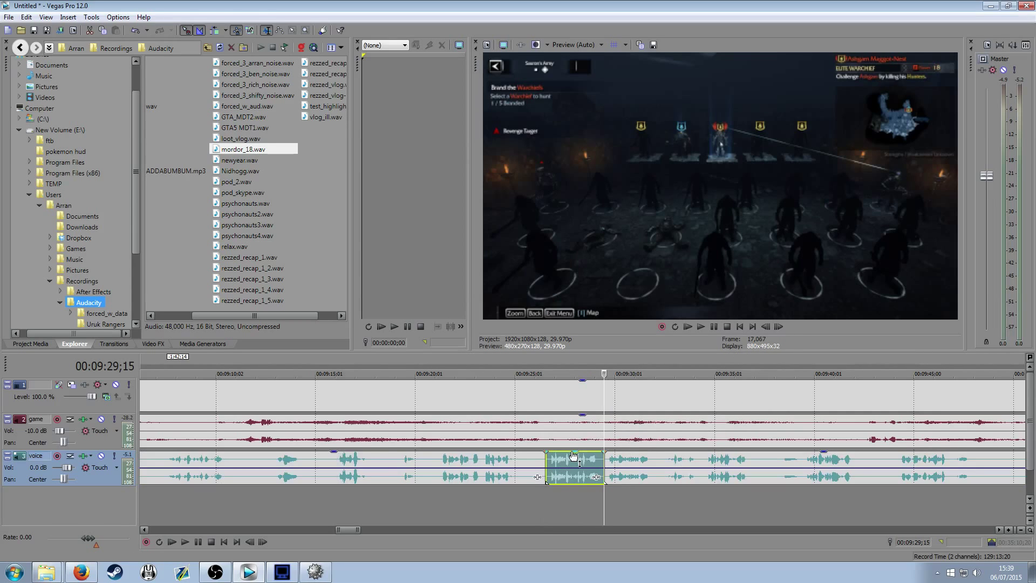